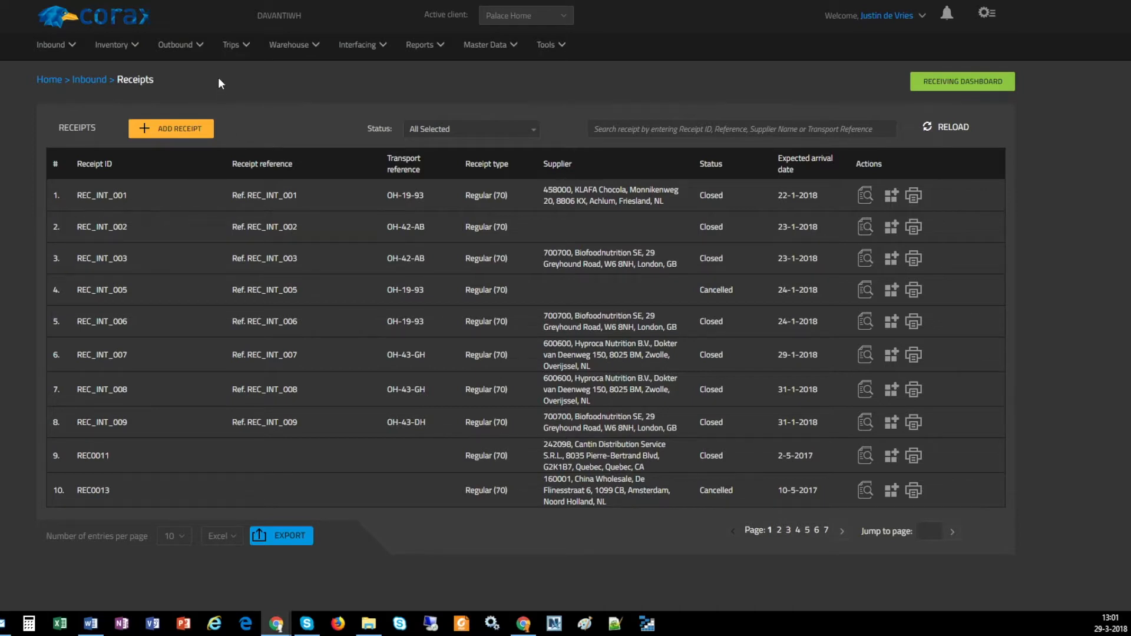
Open the warehouse Locations overview and search it for 6A
{"action": "left_click", "coordinate": [288, 56]}
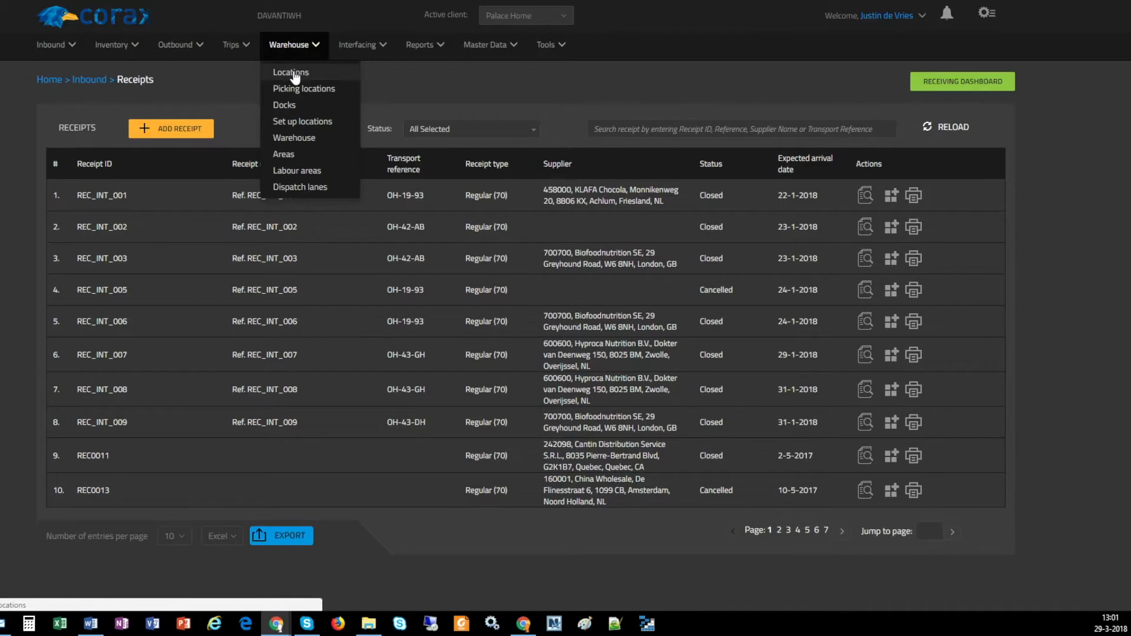
{"action": "left_click", "coordinate": [292, 73]}
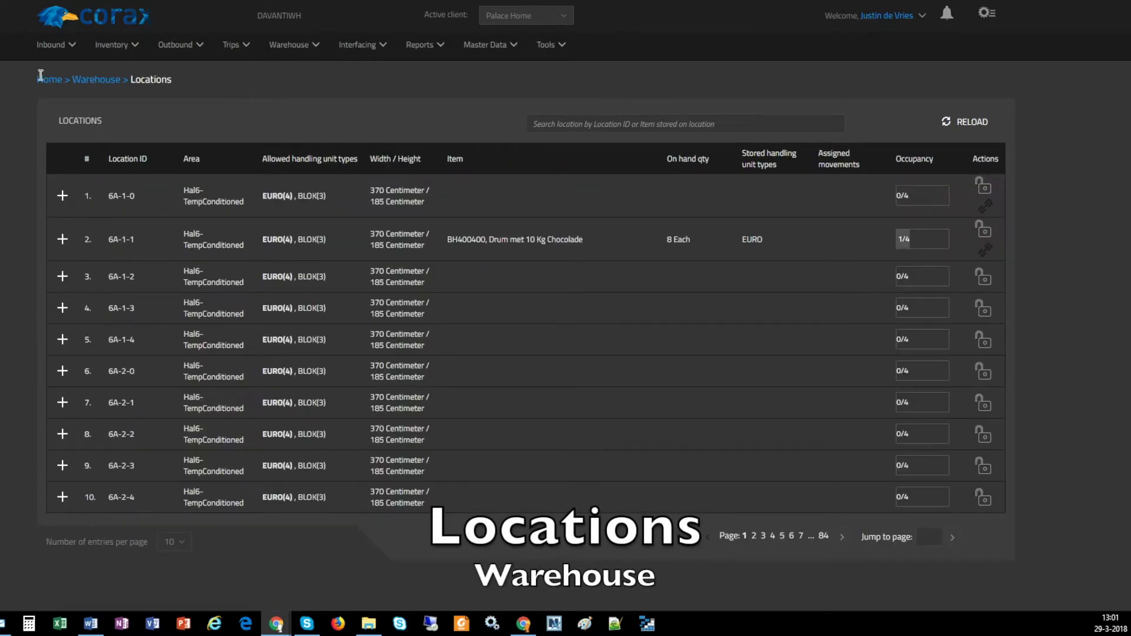
{"action": "left_click_drag", "start_coordinate": [37, 79], "coordinate": [172, 87]}
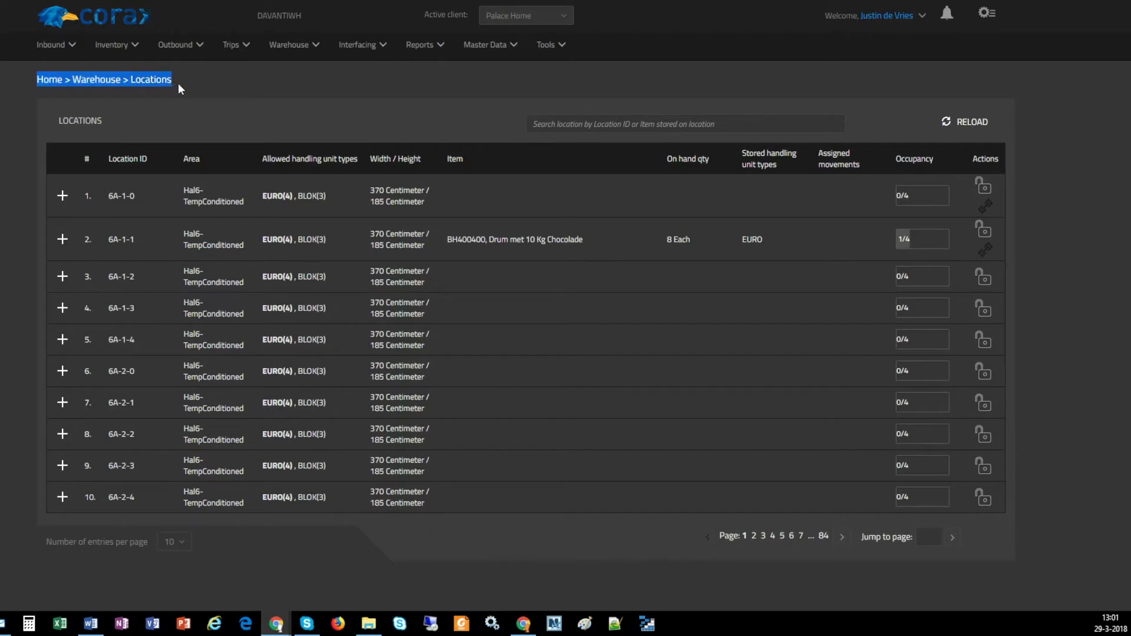
{"action": "left_click", "coordinate": [173, 87]}
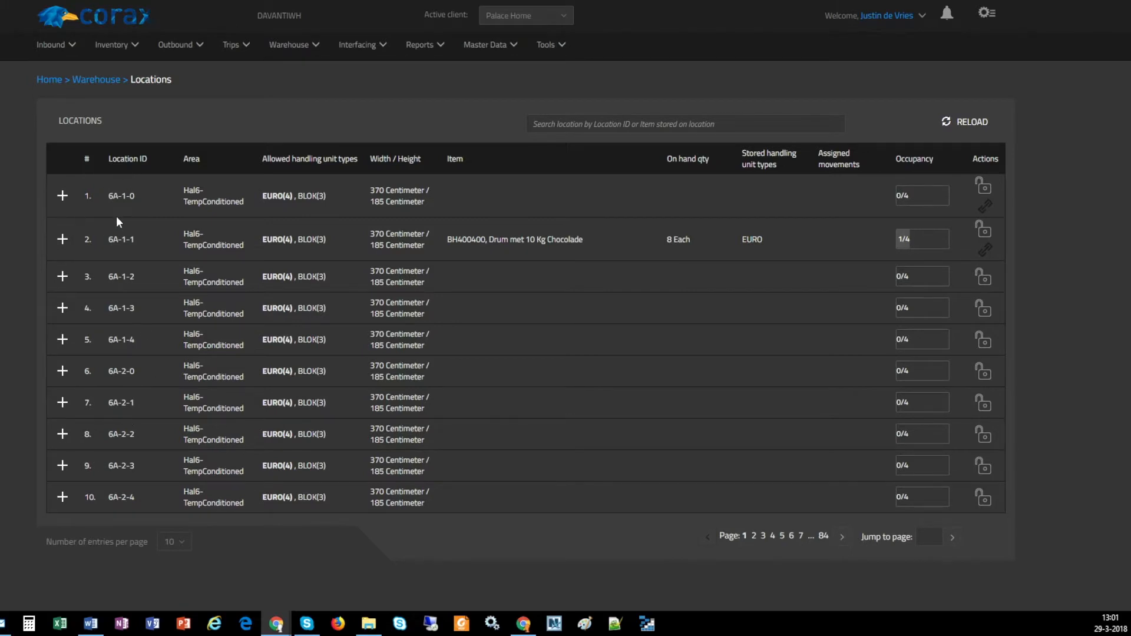
{"action": "left_click", "coordinate": [628, 119]}
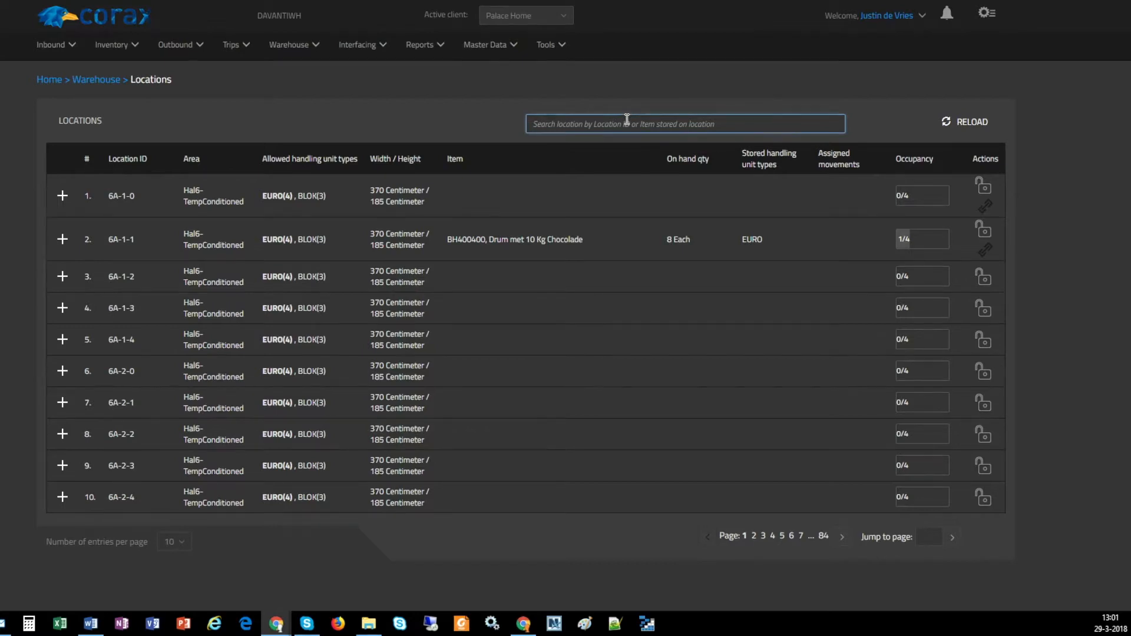
{"action": "type", "text": "6A"}
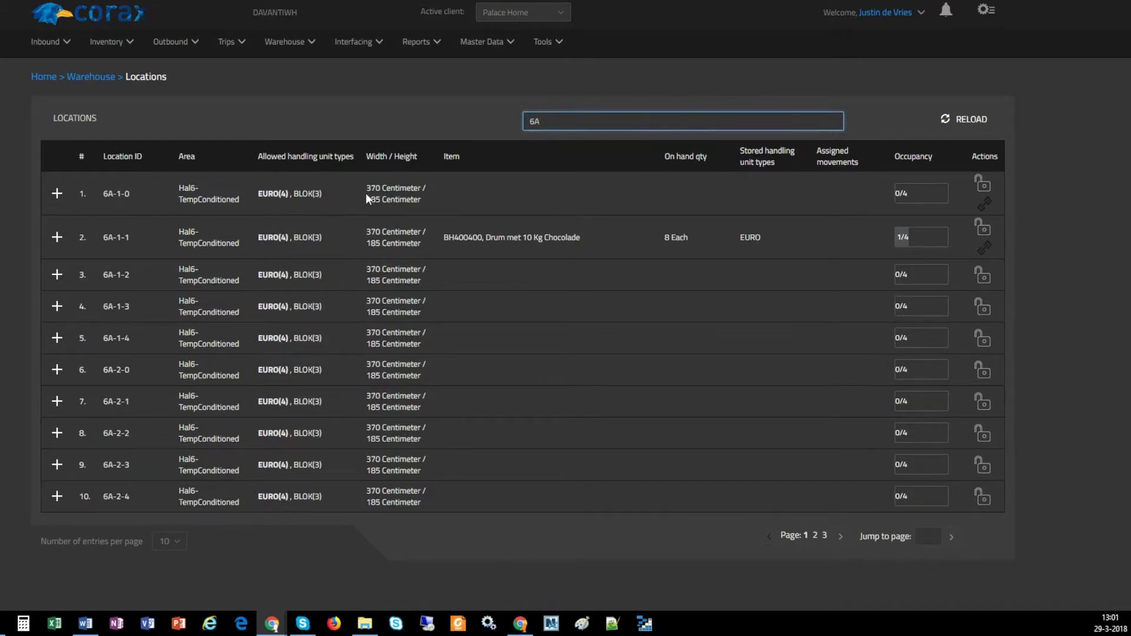
Inspect the layers of locations 6A-1-0 and 6A-1-1, then open the stock details of the chocolate drums stored on 6A-1-1
{"action": "left_click", "coordinate": [56, 194]}
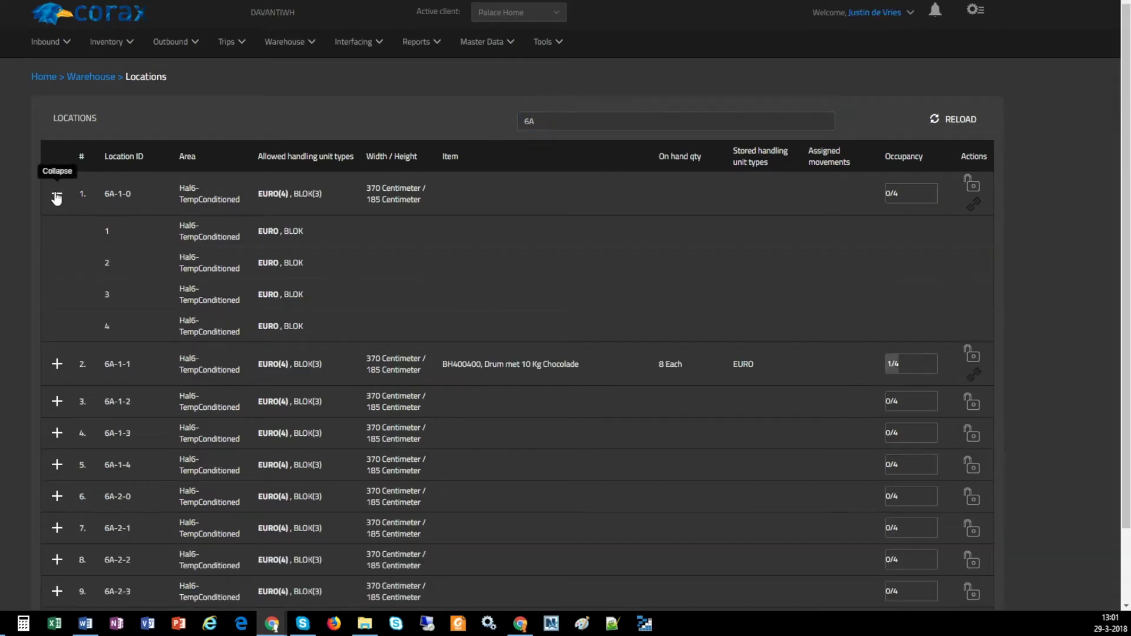
{"action": "left_click", "coordinate": [57, 197]}
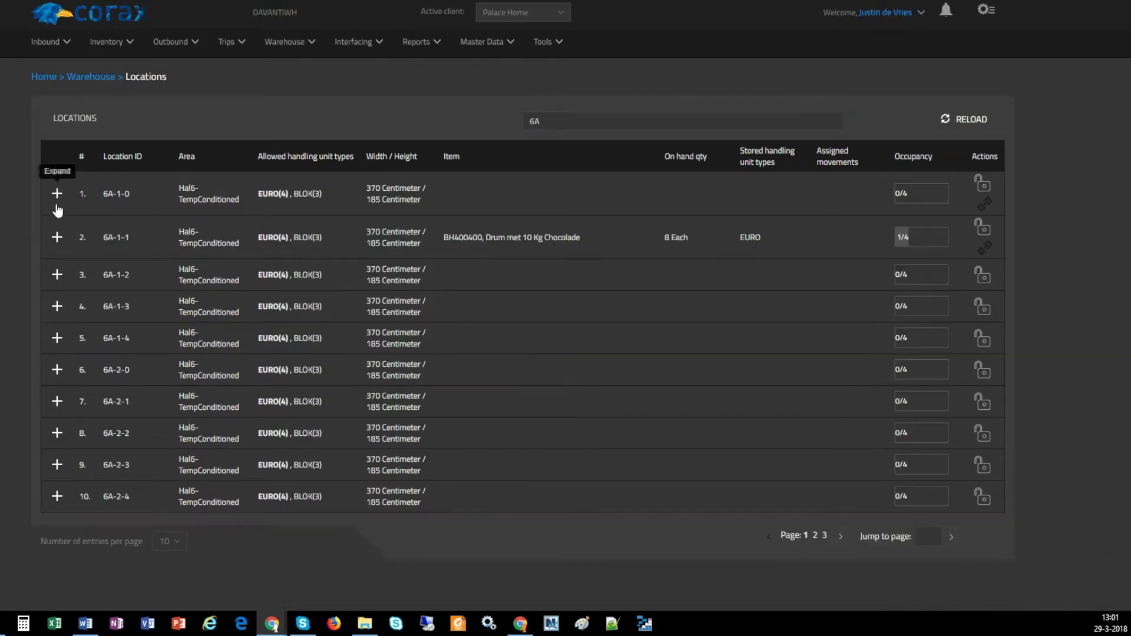
{"action": "left_click", "coordinate": [57, 237]}
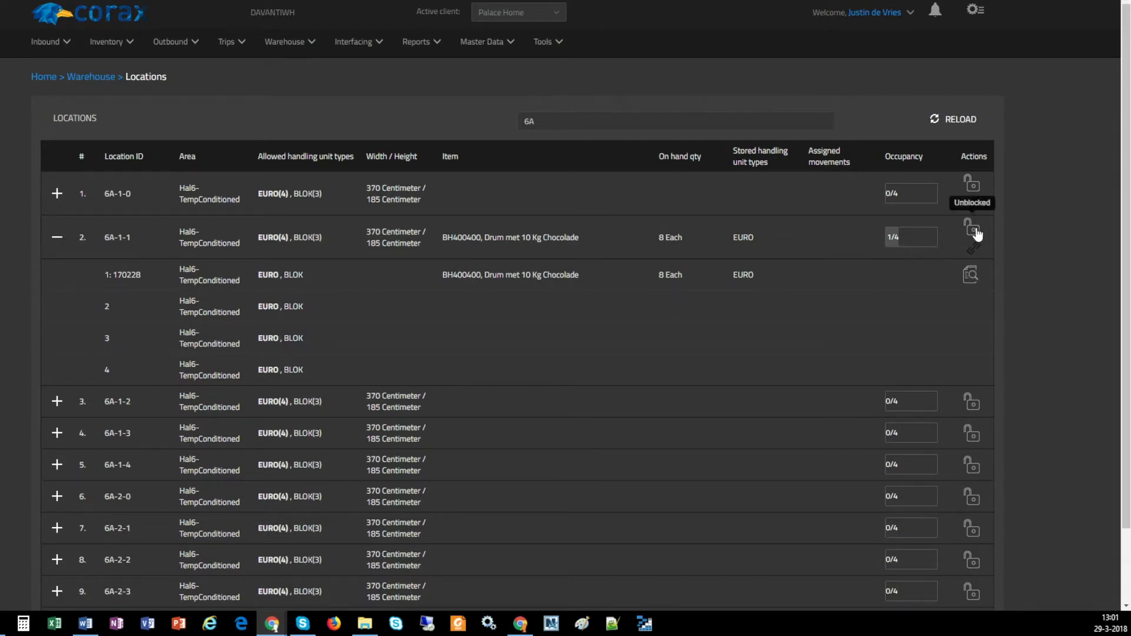
{"action": "left_click", "coordinate": [970, 276]}
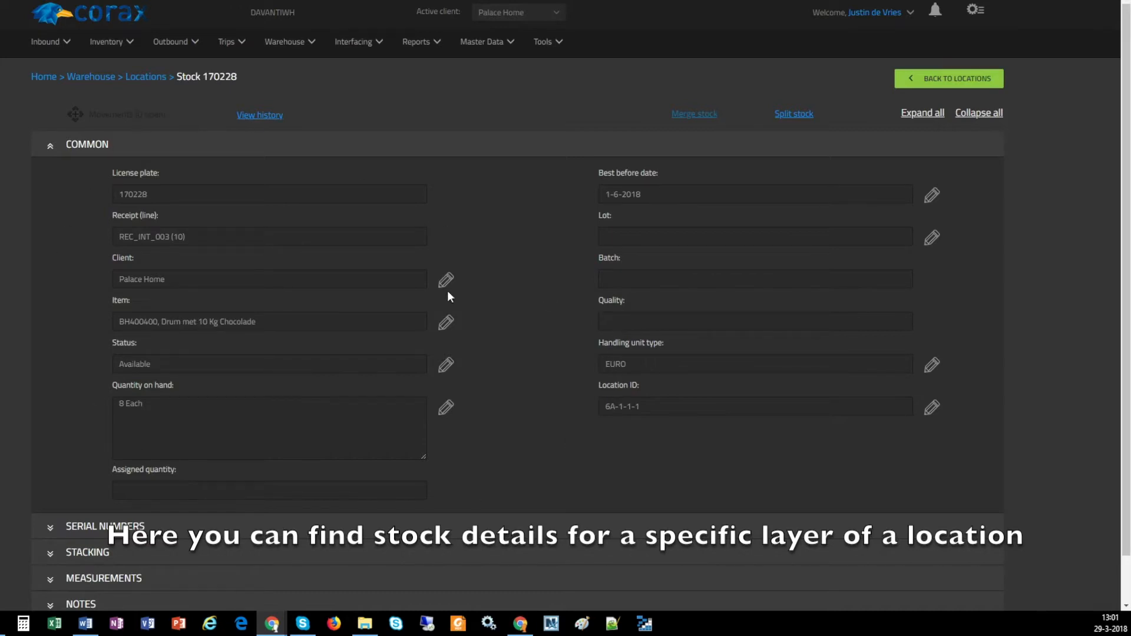
Open the warehouse Docks overview and examine dock D01's stock lines and its list of multiple items
{"action": "left_click", "coordinate": [283, 47]}
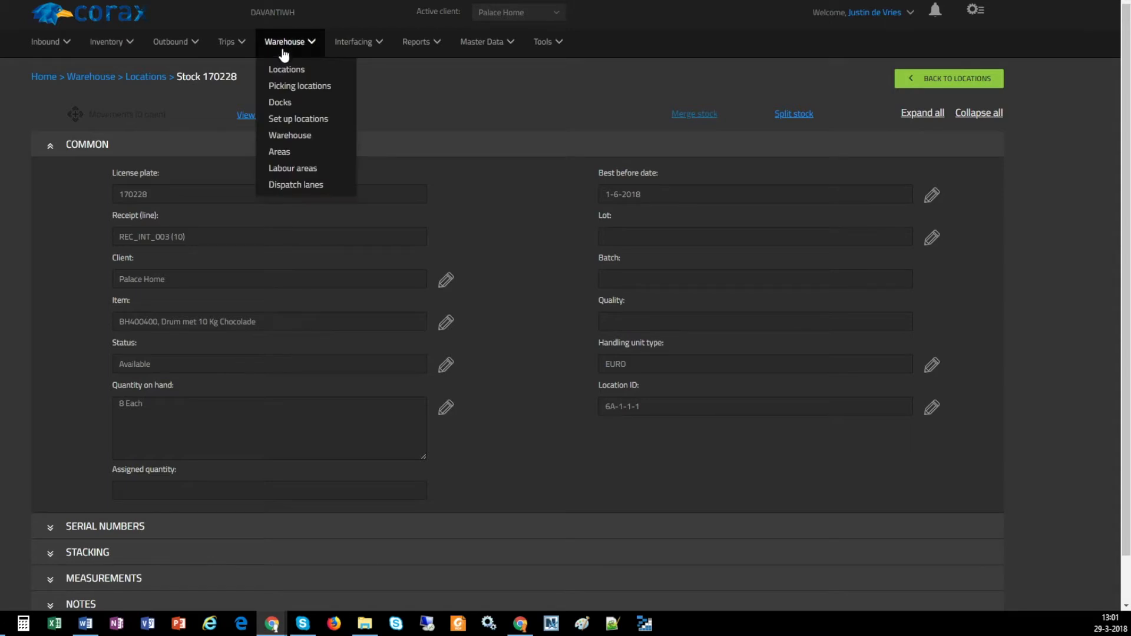
{"action": "left_click", "coordinate": [288, 104]}
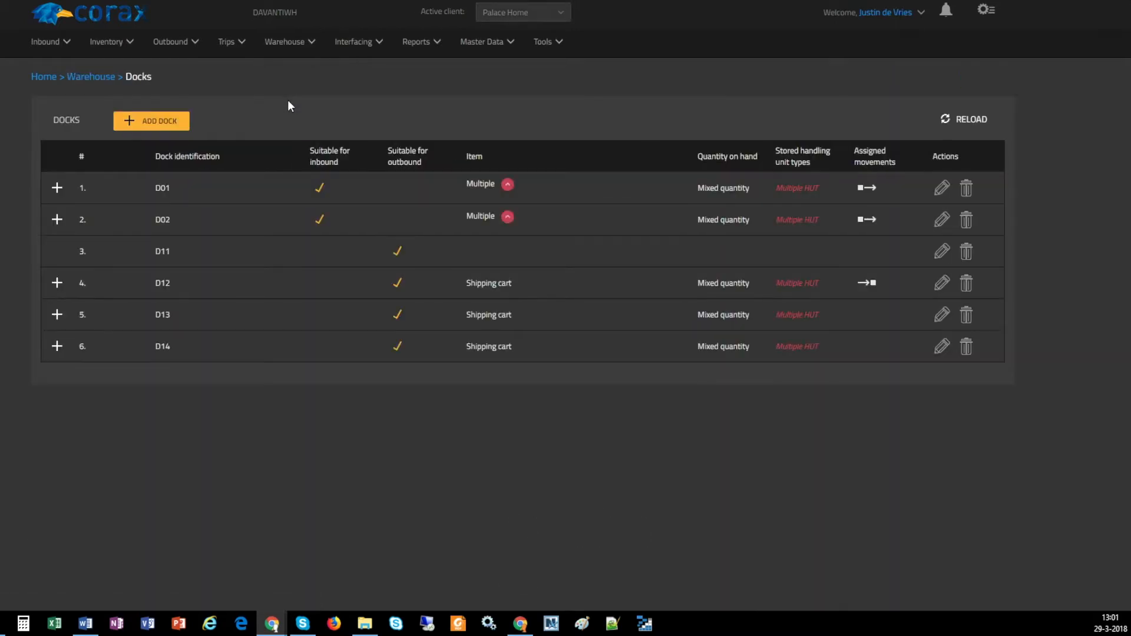
{"action": "left_click", "coordinate": [57, 188]}
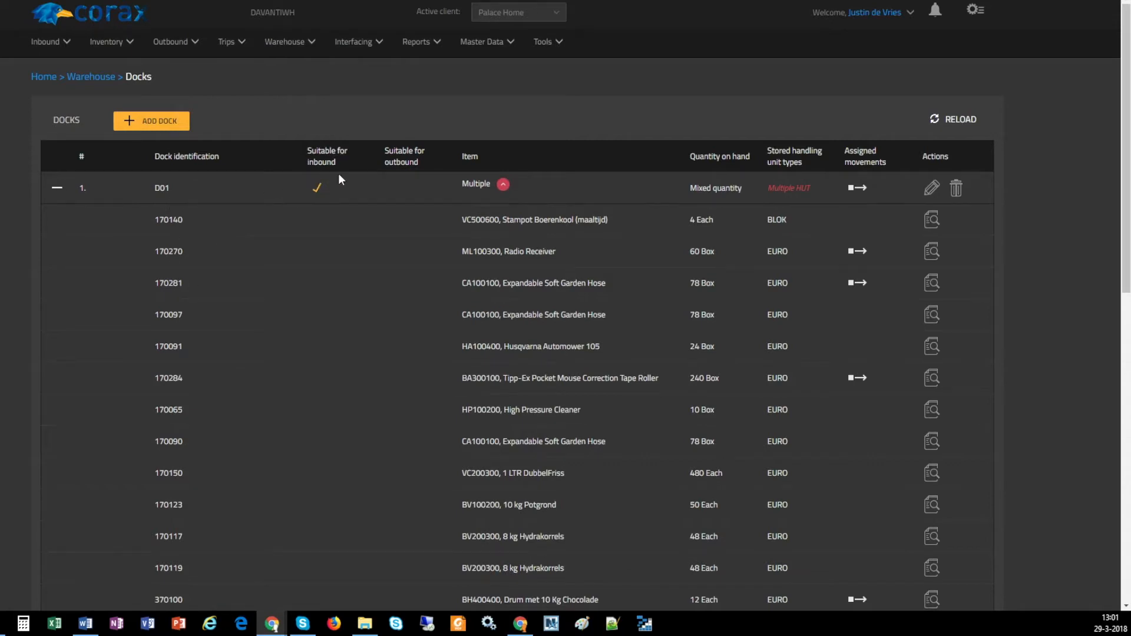
{"action": "left_click", "coordinate": [503, 185]}
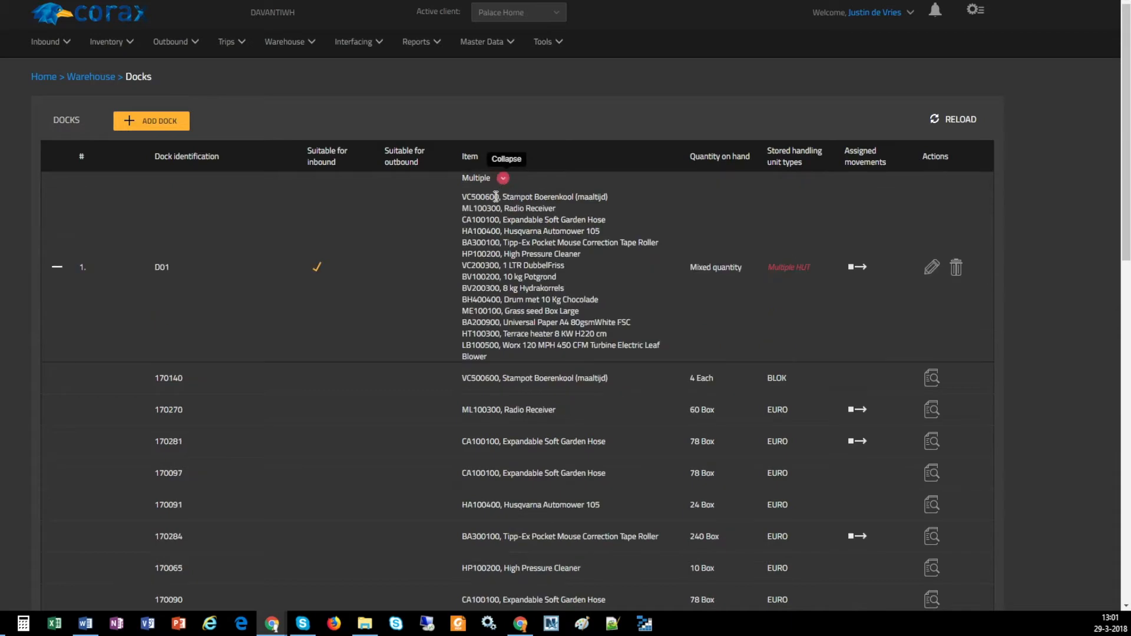
{"action": "left_click", "coordinate": [503, 179]}
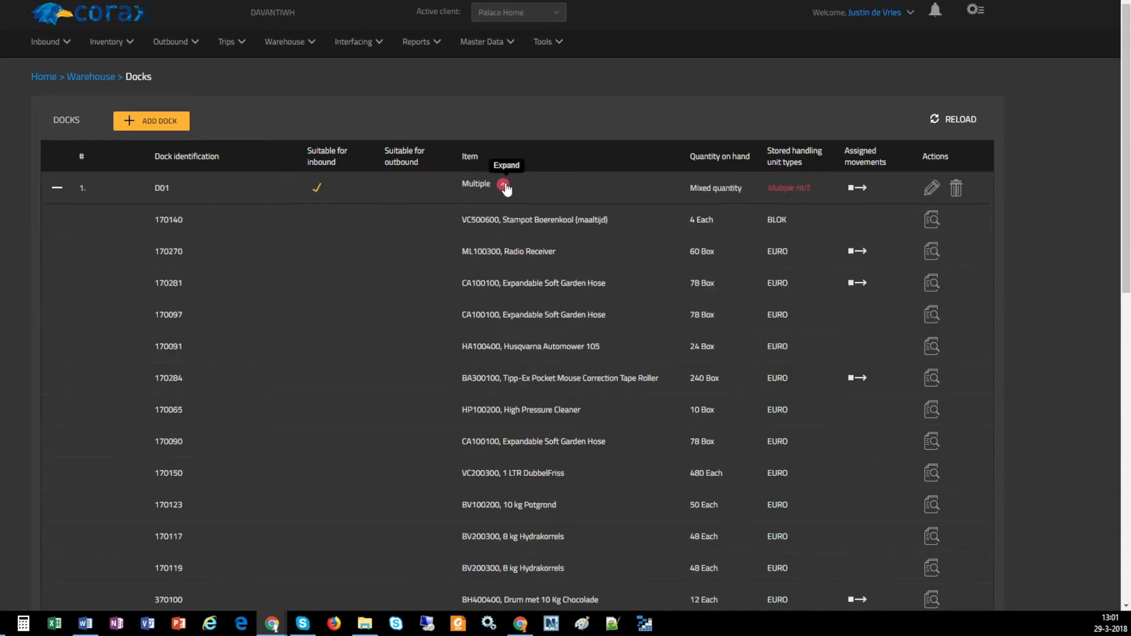
{"action": "left_click_drag", "start_coordinate": [688, 191], "coordinate": [717, 256]}
View the movements in progress assigned to dock D01, then return to the docks and check D01's edit form without saving
{"action": "left_click", "coordinate": [854, 189]}
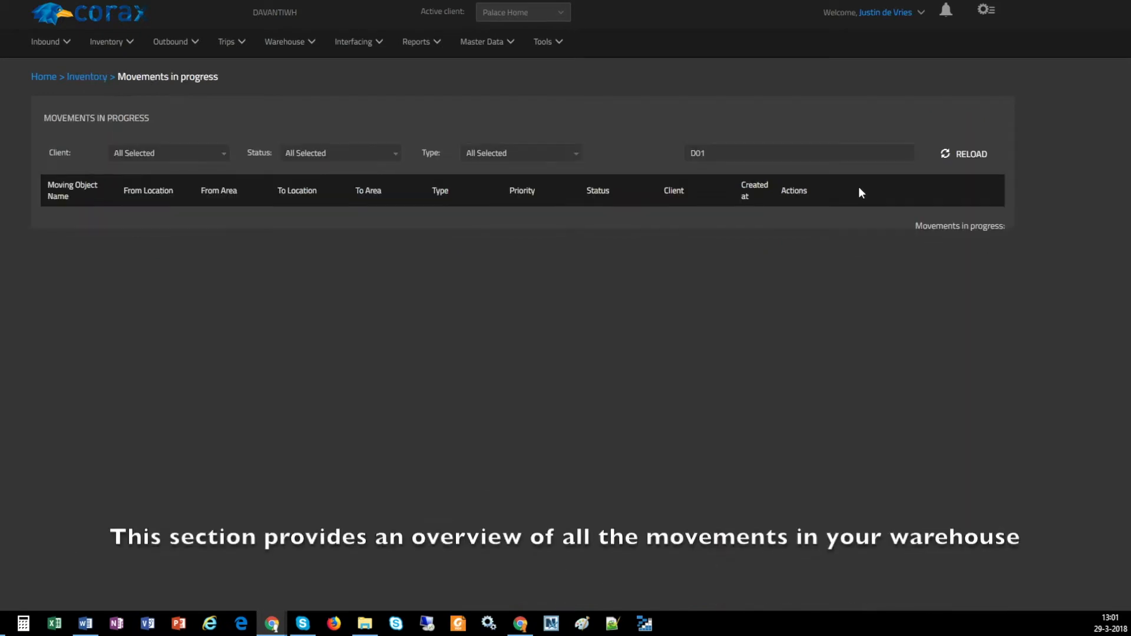
{"action": "left_click_drag", "start_coordinate": [222, 78], "coordinate": [120, 72]}
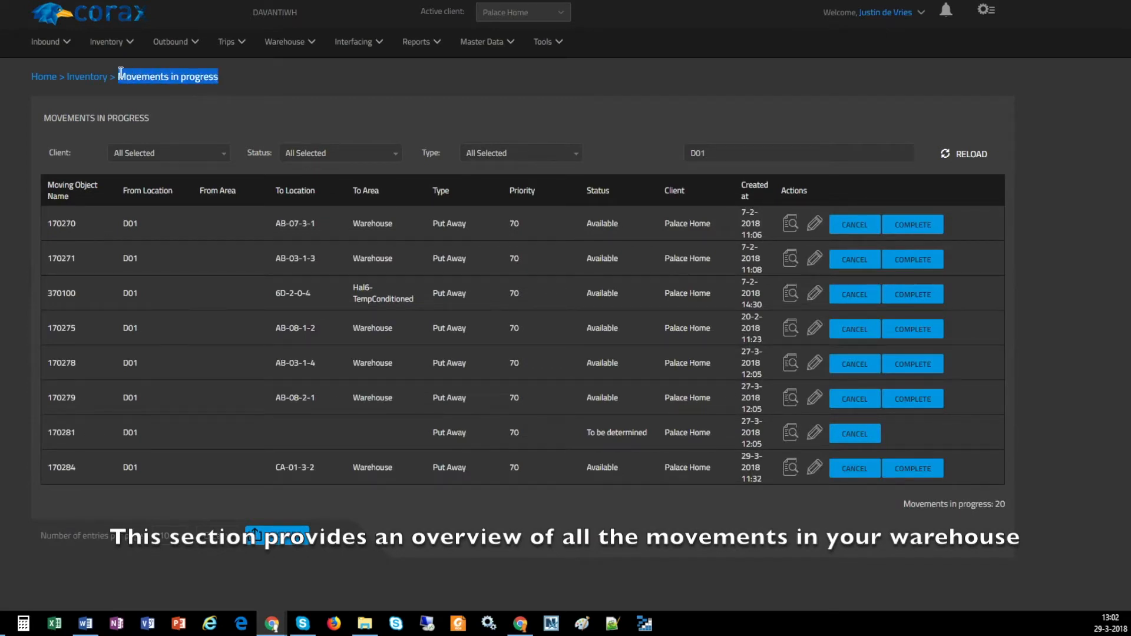
{"action": "left_click", "coordinate": [120, 72]}
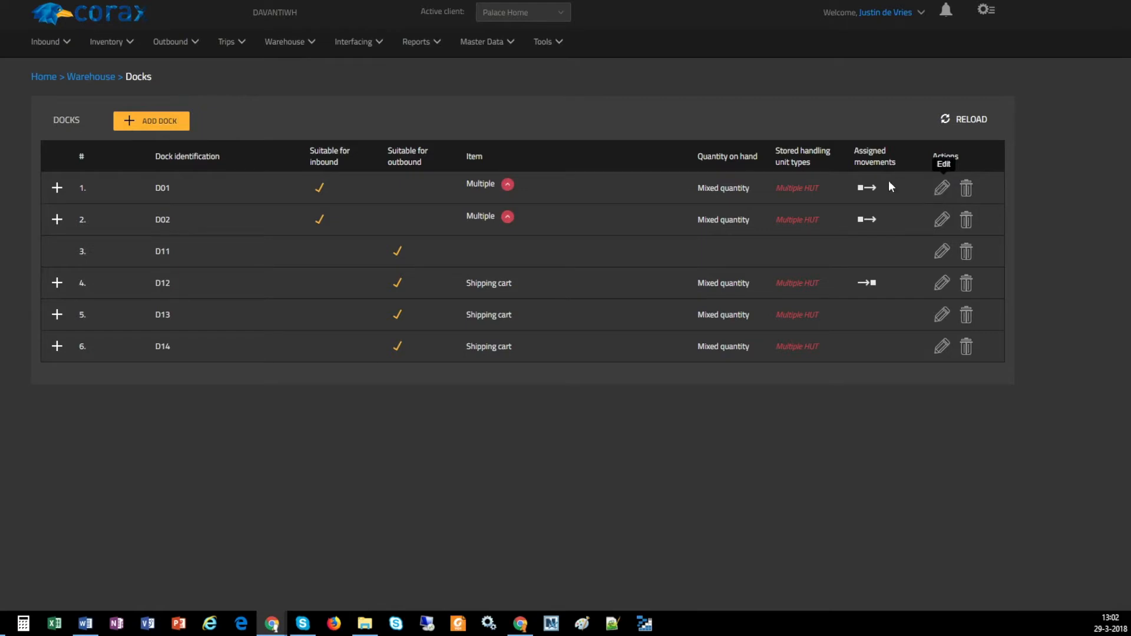
{"action": "left_click", "coordinate": [943, 189]}
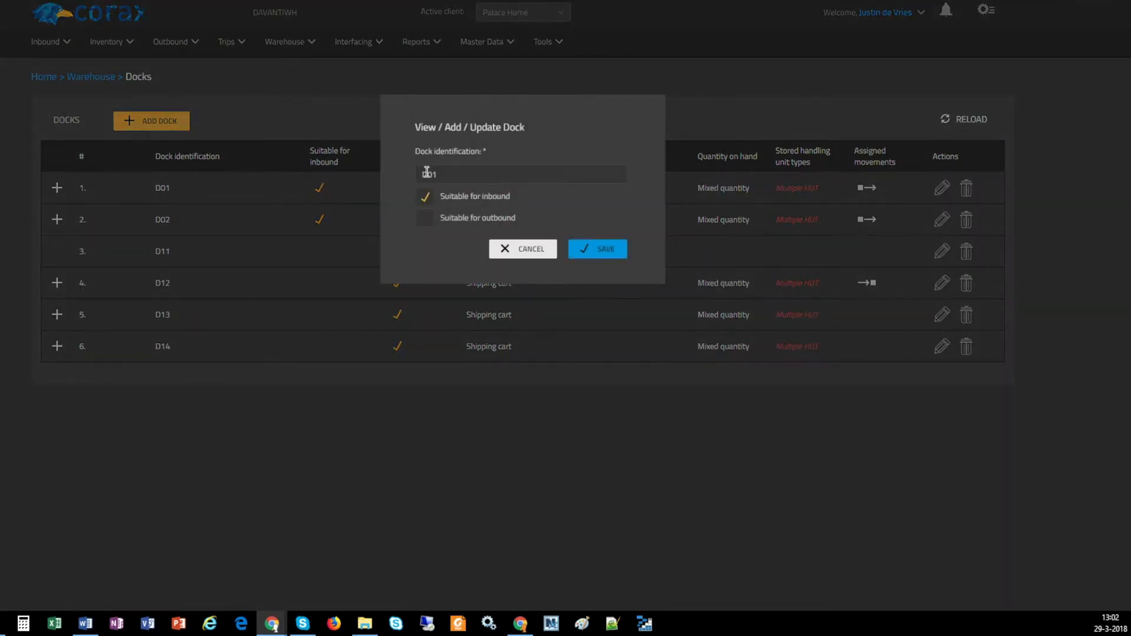
{"action": "left_click", "coordinate": [528, 252]}
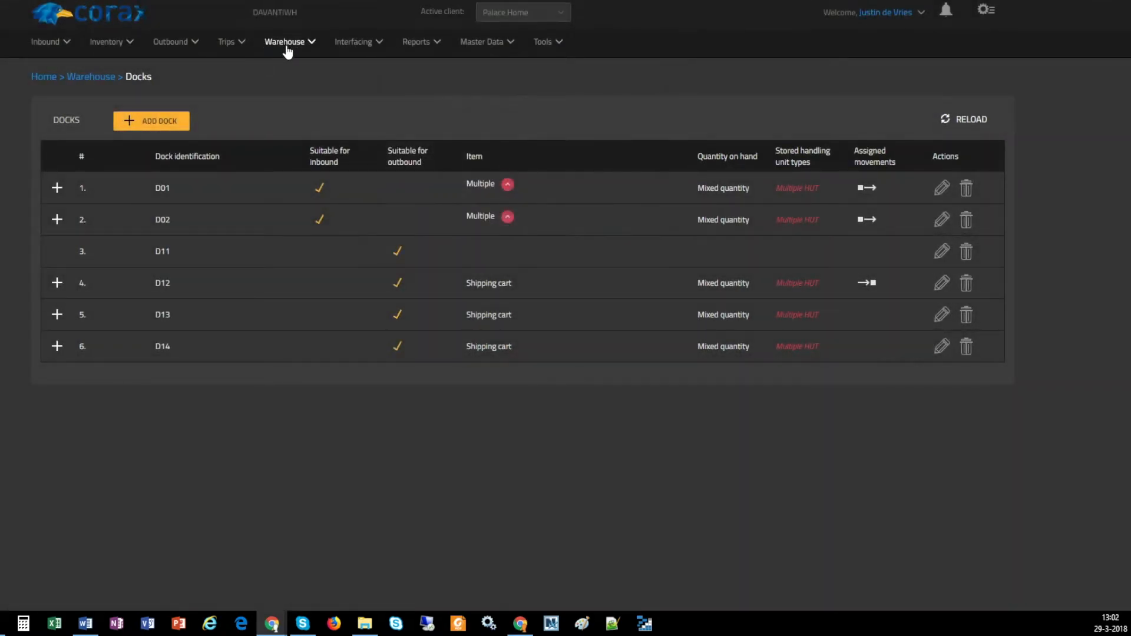
Open the warehouse Areas overview and review the area names and their location capacities
{"action": "left_click", "coordinate": [295, 50]}
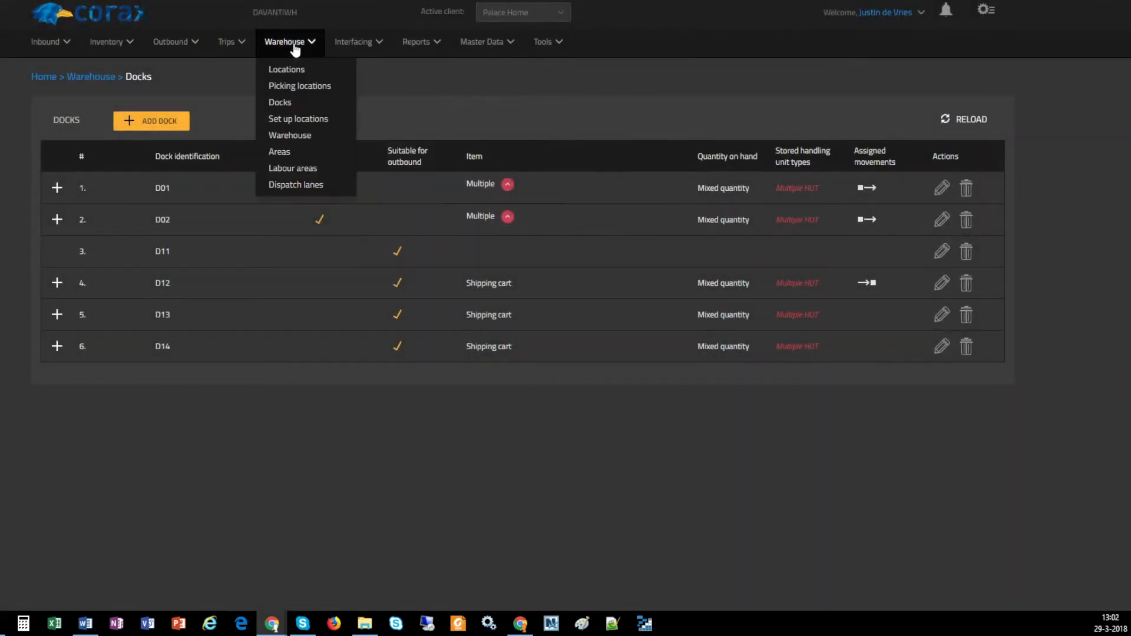
{"action": "left_click", "coordinate": [300, 152]}
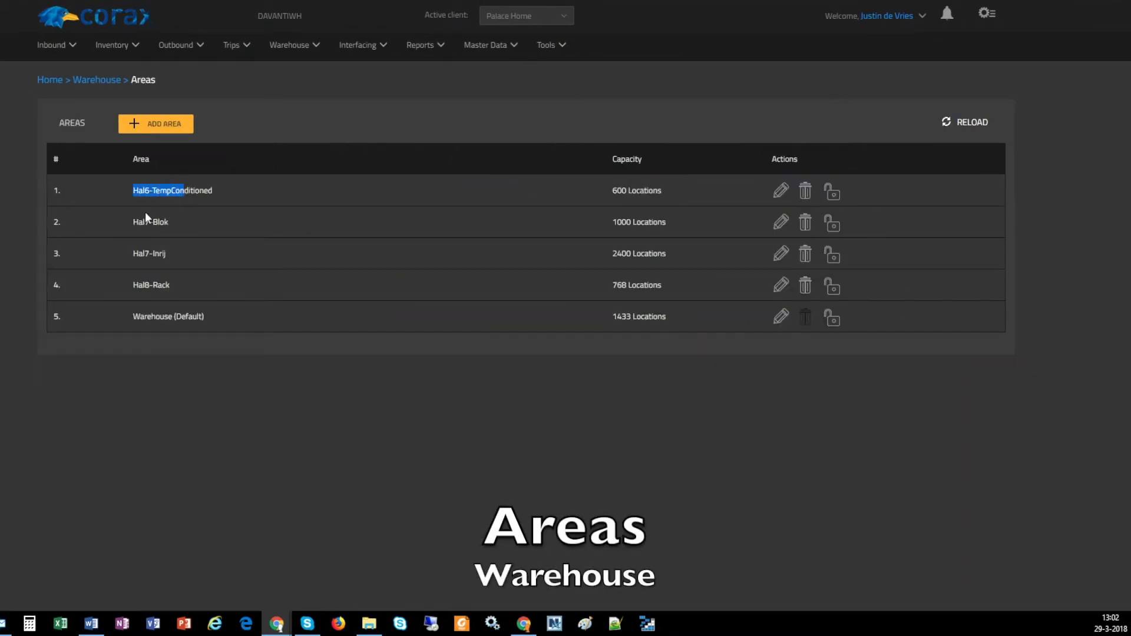
{"action": "left_click_drag", "start_coordinate": [138, 222], "coordinate": [197, 224]}
{"action": "left_click_drag", "start_coordinate": [137, 254], "coordinate": [173, 288]}
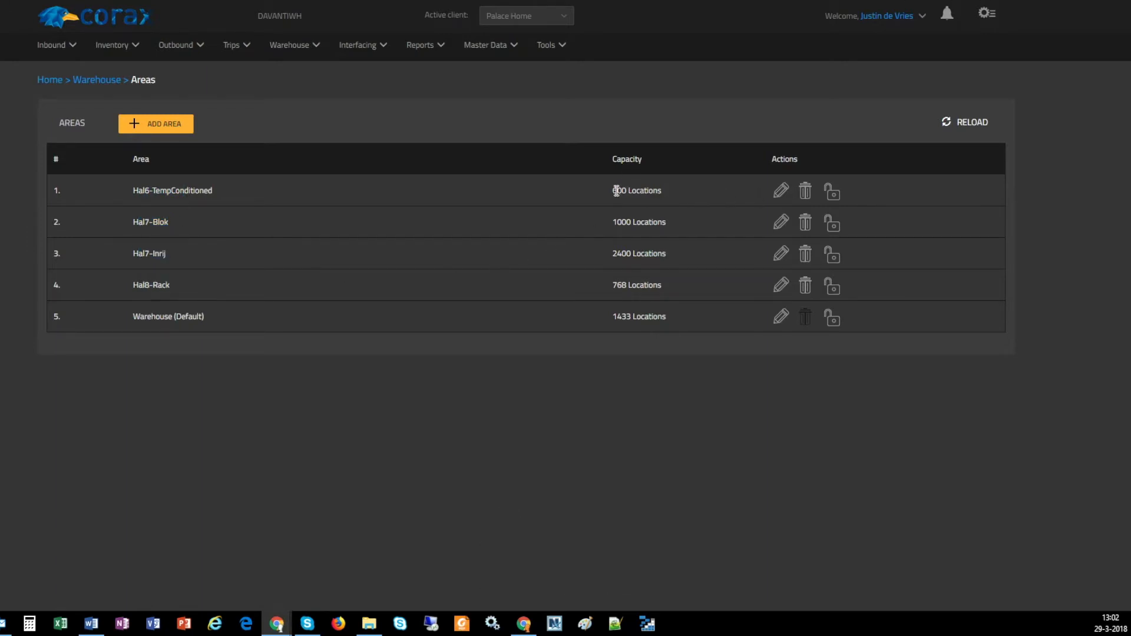
{"action": "left_click_drag", "start_coordinate": [630, 193], "coordinate": [682, 196]}
{"action": "left_click", "coordinate": [682, 195]}
Start a new warehouse area and name it NewArea
{"action": "left_click", "coordinate": [164, 126]}
{"action": "left_click", "coordinate": [158, 124]}
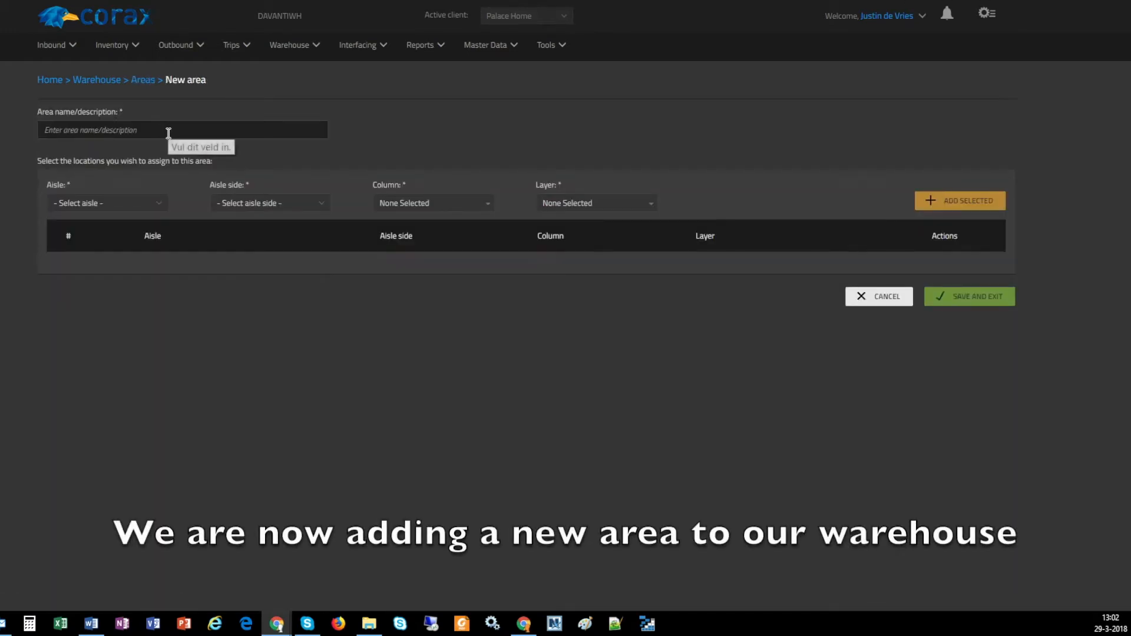
{"action": "left_click", "coordinate": [169, 133]}
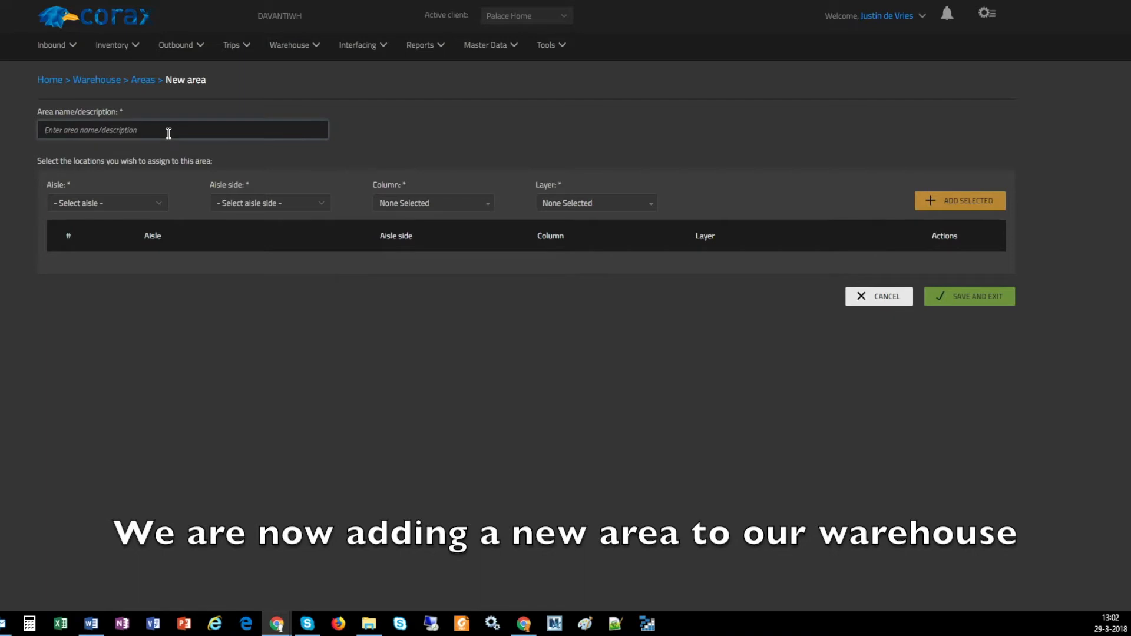
{"action": "type", "text": "NewArea"}
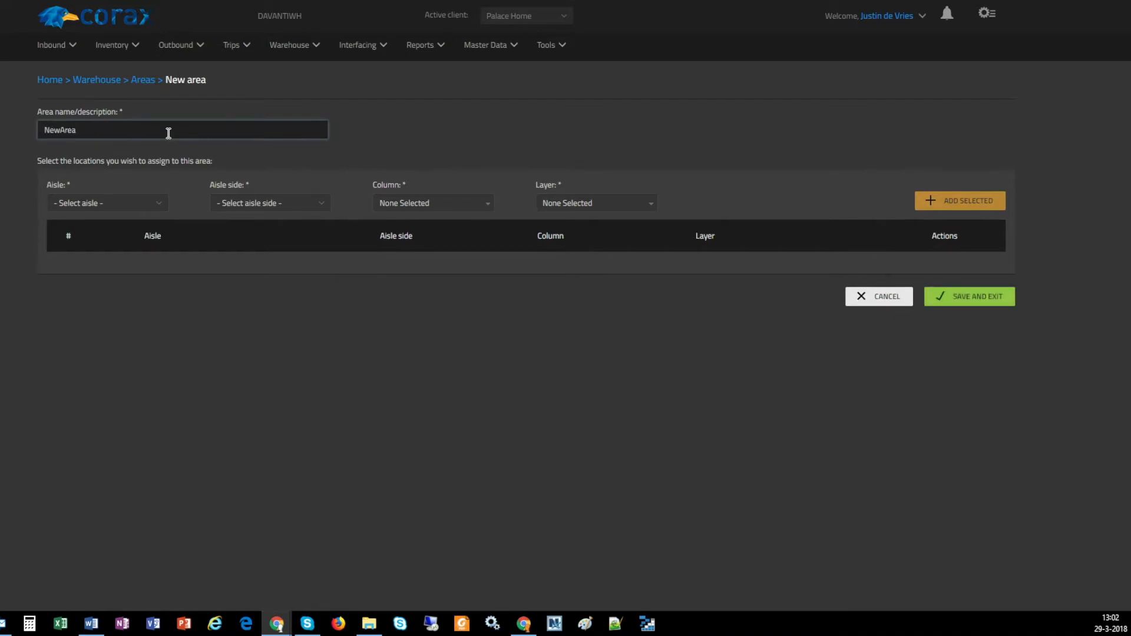
Choose aisle AB, aisle side Left, and columns 01, 02 and 03 as the locations for the new area
{"action": "left_click", "coordinate": [109, 202]}
{"action": "left_click", "coordinate": [74, 294]}
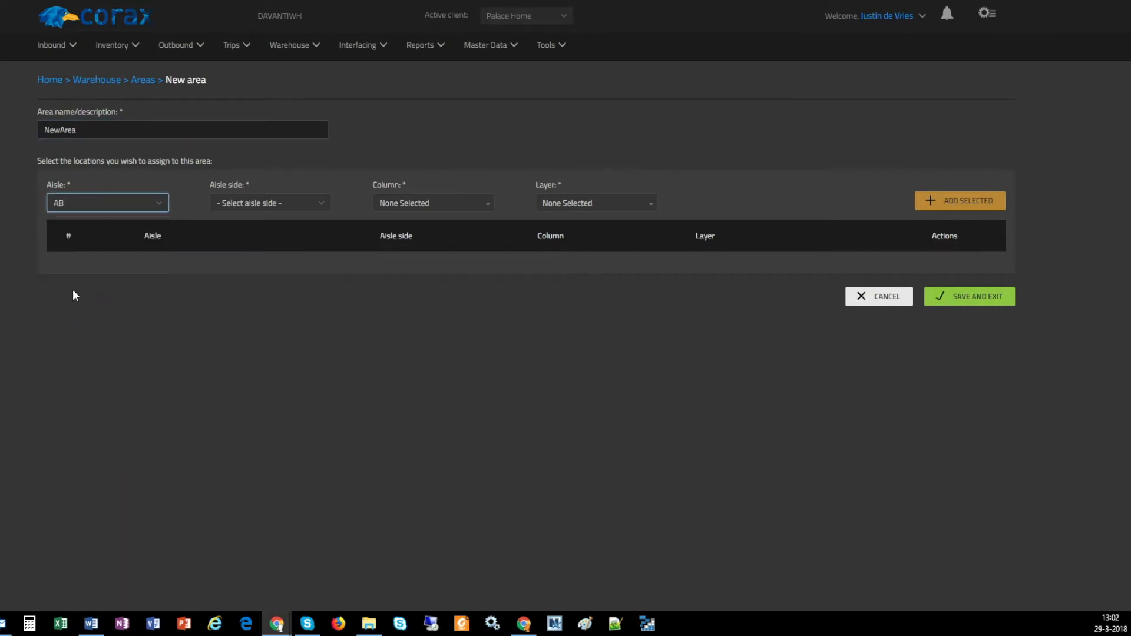
{"action": "left_click", "coordinate": [258, 199]}
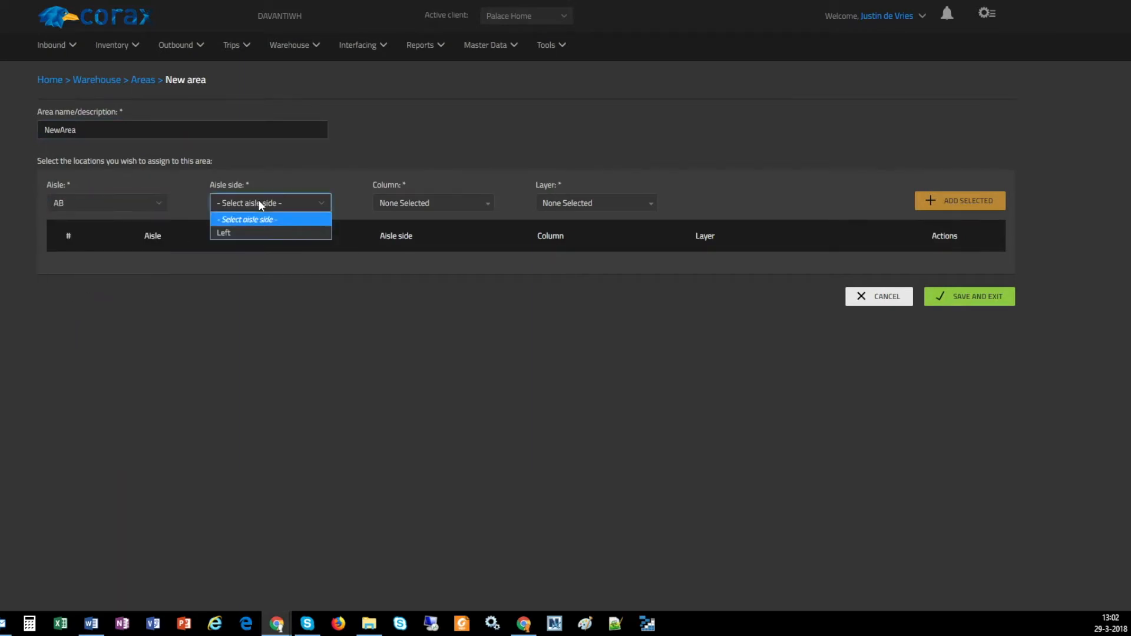
{"action": "left_click", "coordinate": [240, 231]}
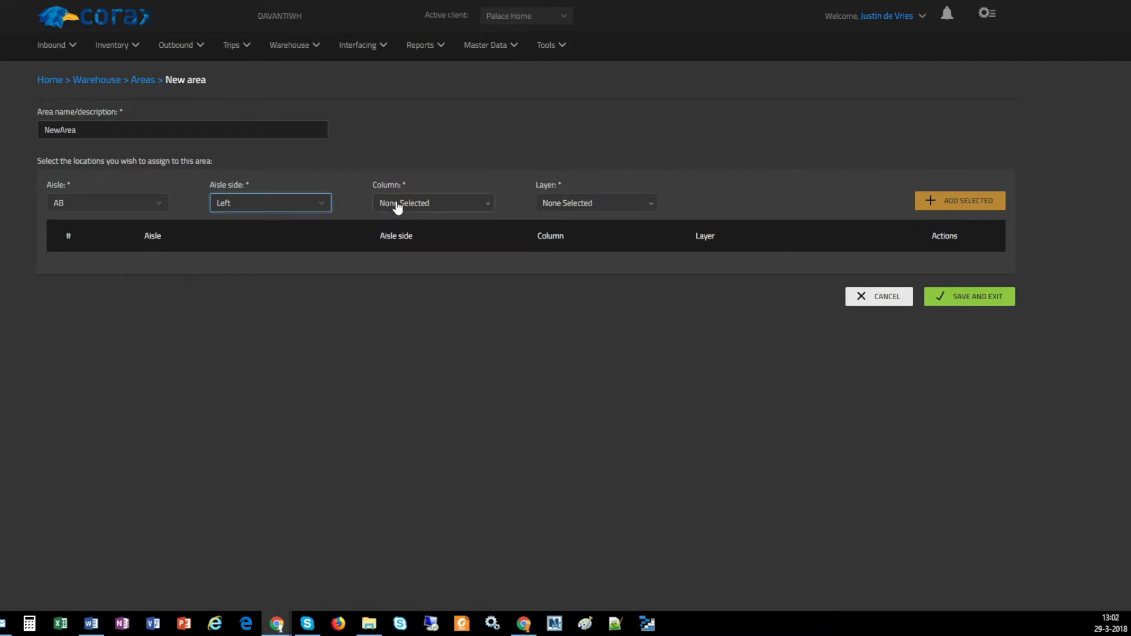
{"action": "left_click", "coordinate": [391, 207]}
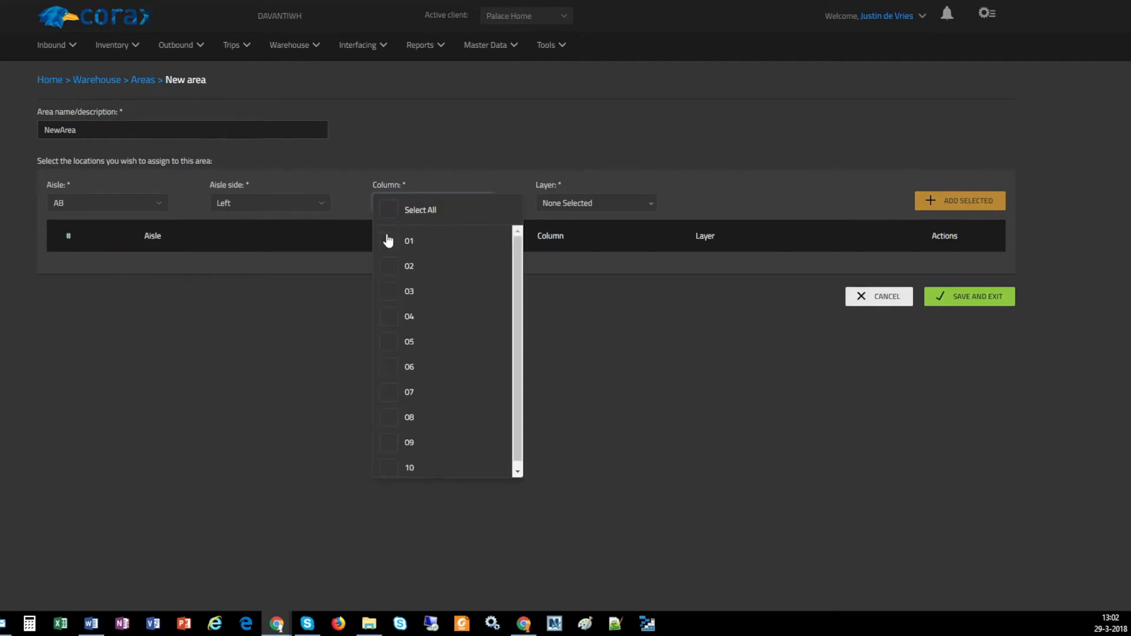
{"action": "left_click", "coordinate": [389, 241]}
{"action": "left_click", "coordinate": [388, 266]}
{"action": "left_click", "coordinate": [389, 291]}
{"action": "left_click", "coordinate": [605, 316]}
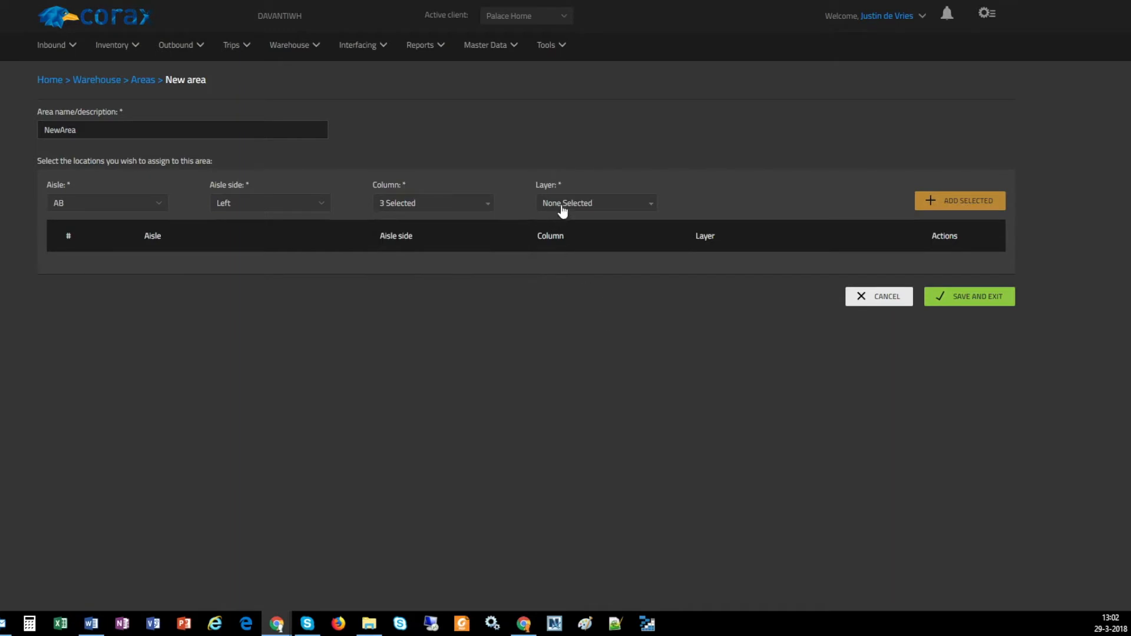
Choose layers 0 and 1, add the selected locations to the new area, and expand the added row
{"action": "left_click", "coordinate": [561, 203]}
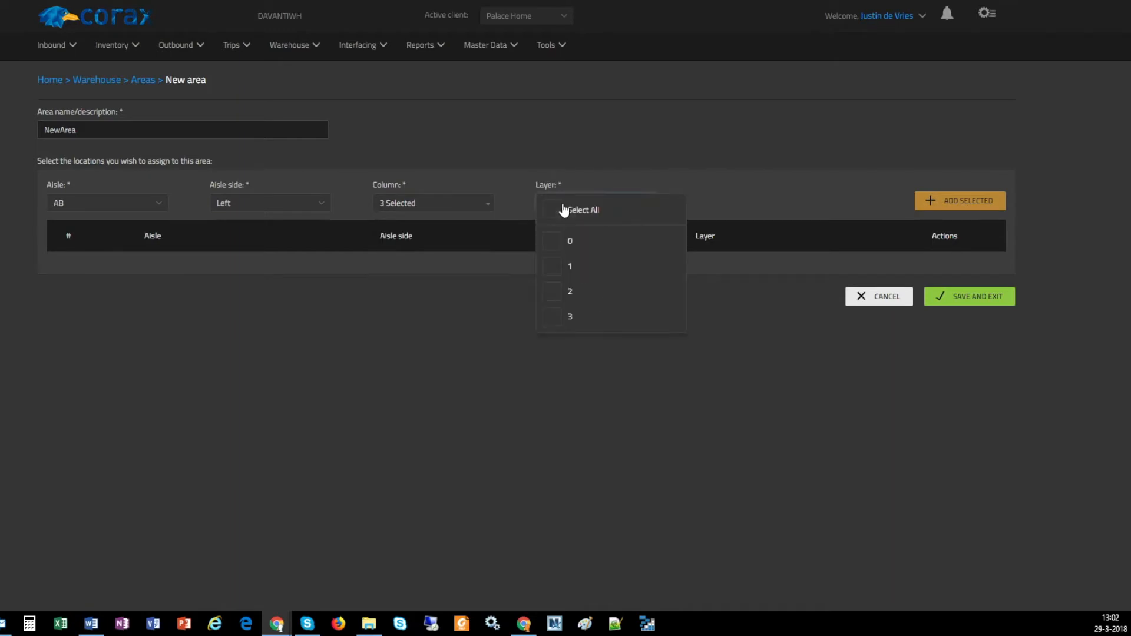
{"action": "left_click", "coordinate": [559, 246]}
{"action": "left_click", "coordinate": [557, 268]}
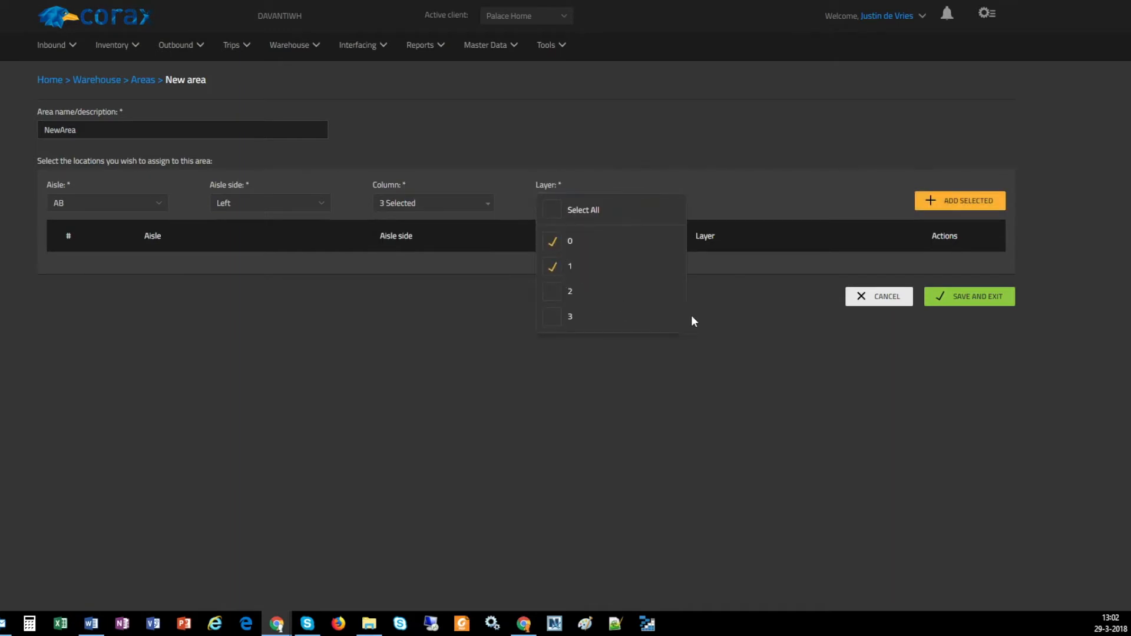
{"action": "left_click", "coordinate": [774, 281]}
{"action": "left_click", "coordinate": [949, 206]}
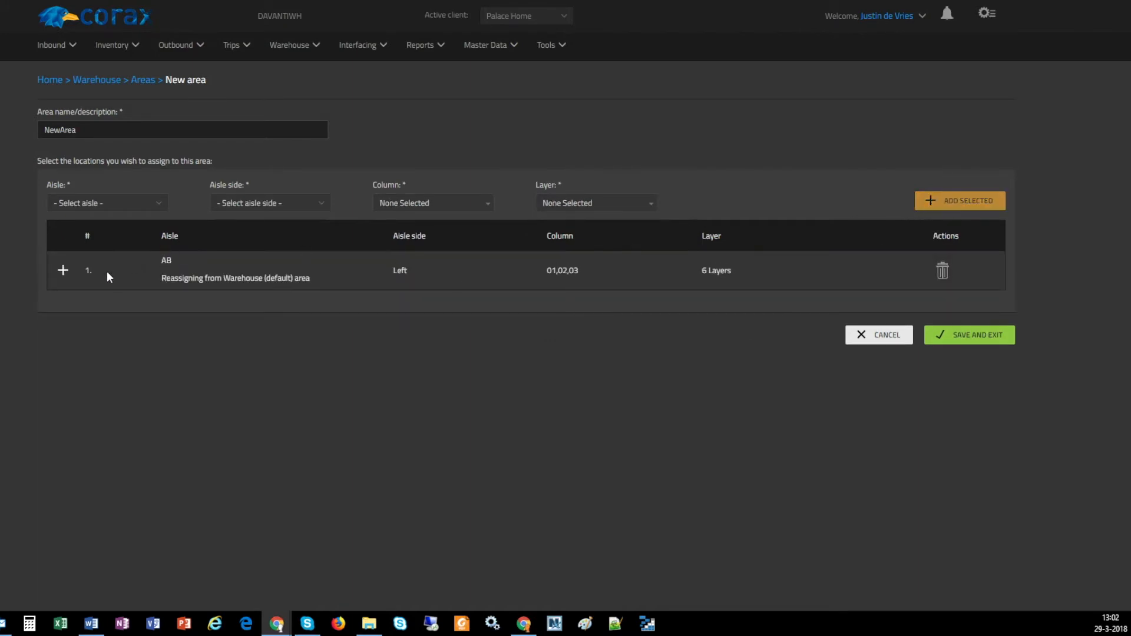
{"action": "left_click", "coordinate": [63, 272]}
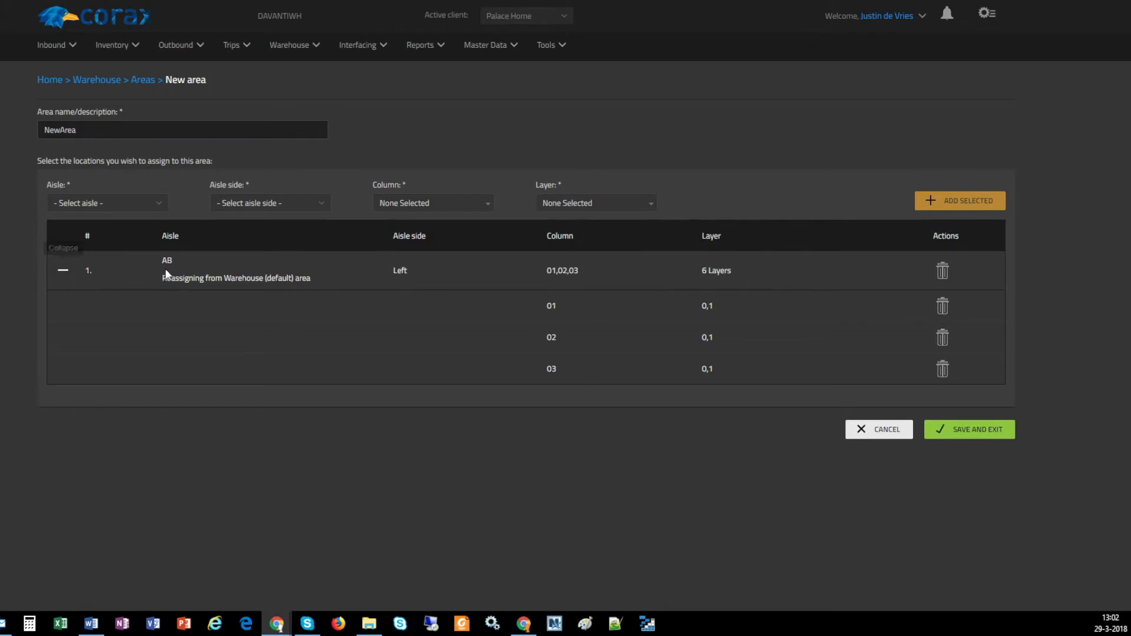
Save the new area and reload the Areas overview to check NewArea's location capacity
{"action": "left_click_drag", "start_coordinate": [166, 277], "coordinate": [304, 278]}
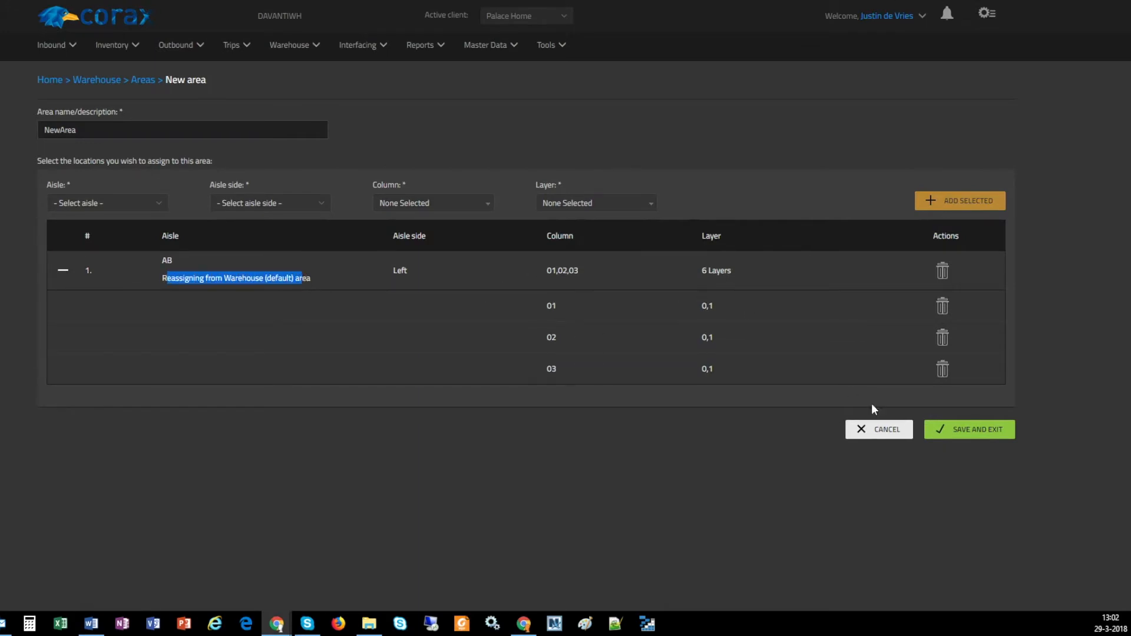
{"action": "left_click", "coordinate": [973, 431]}
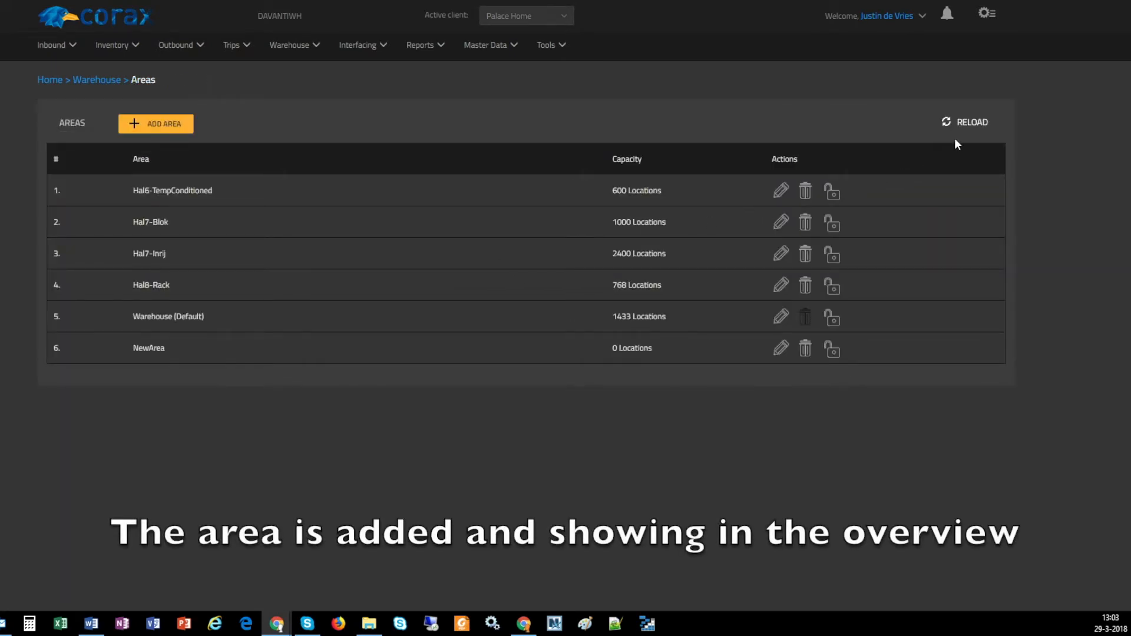
{"action": "left_click", "coordinate": [963, 124]}
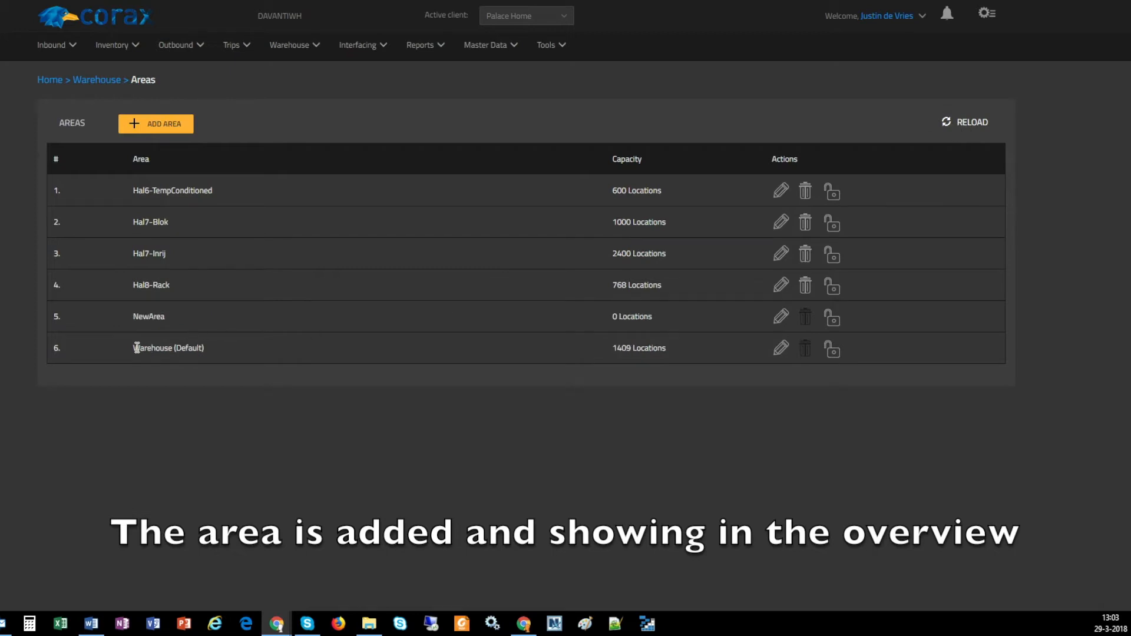
{"action": "left_click_drag", "start_coordinate": [127, 317], "coordinate": [167, 318]}
{"action": "left_click", "coordinate": [166, 318]}
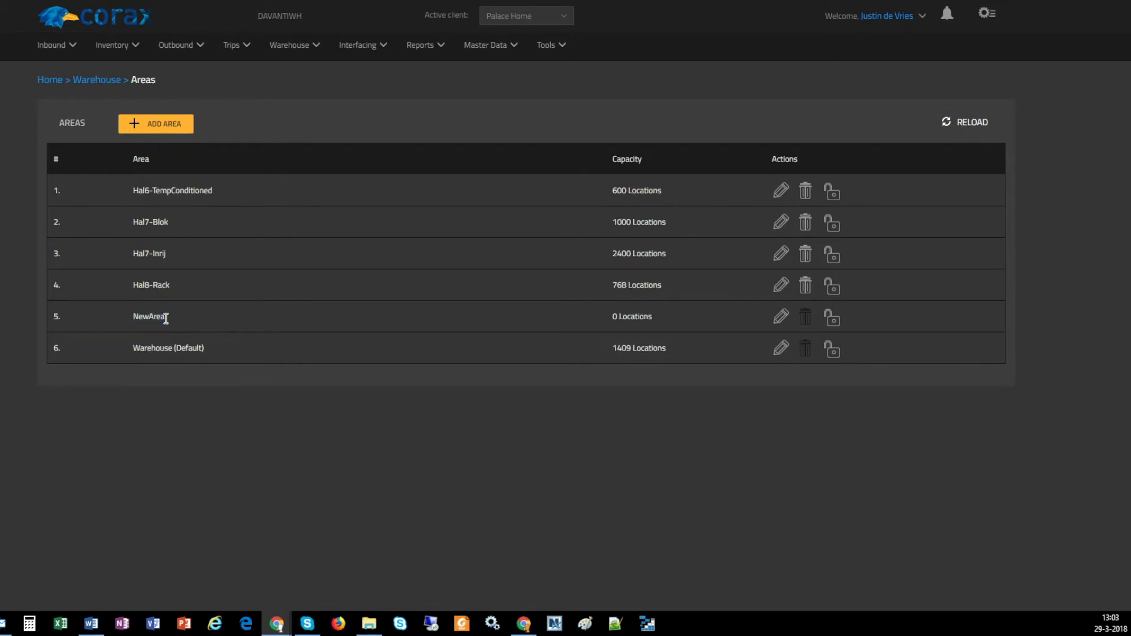
{"action": "left_click", "coordinate": [968, 125]}
{"action": "left_click_drag", "start_coordinate": [612, 318], "coordinate": [622, 318]}
{"action": "left_click", "coordinate": [624, 318]}
Open the warehouse Labour areas overview and review the labour areas and their movement systems
{"action": "left_click", "coordinate": [285, 47]}
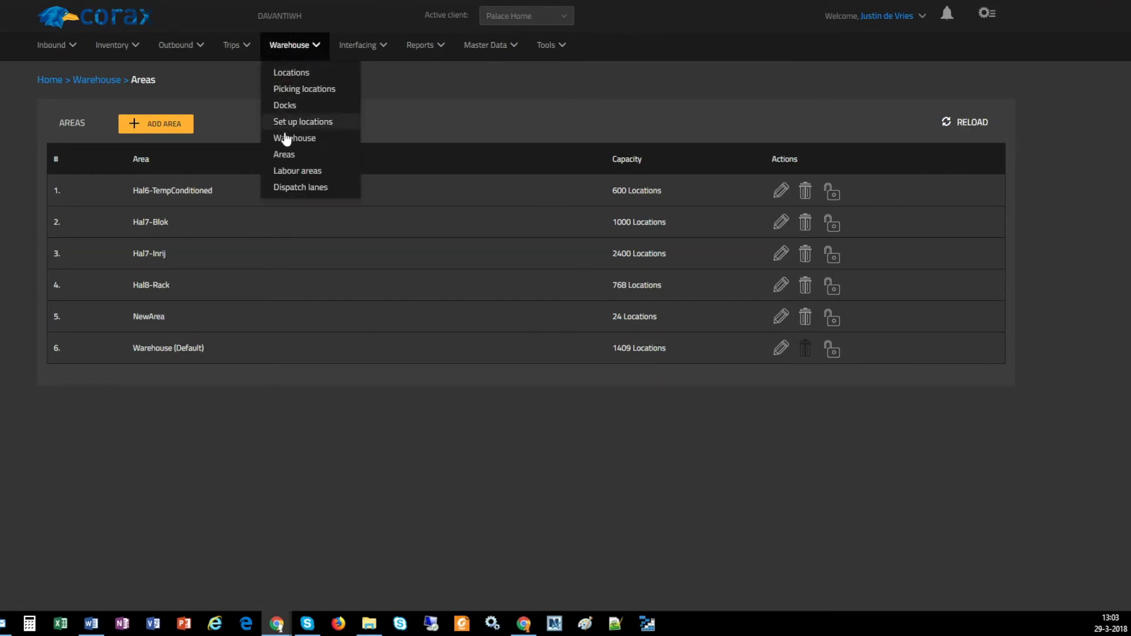
{"action": "left_click", "coordinate": [293, 175]}
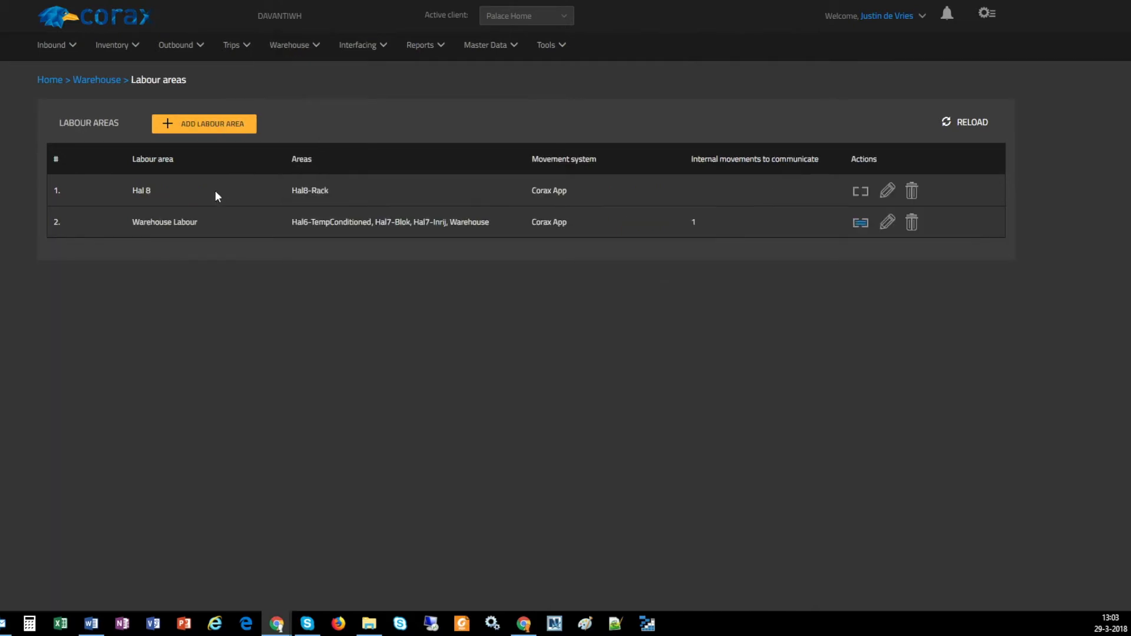
{"action": "left_click", "coordinate": [176, 192]}
{"action": "left_click_drag", "start_coordinate": [532, 190], "coordinate": [590, 201]}
{"action": "left_click", "coordinate": [591, 200]}
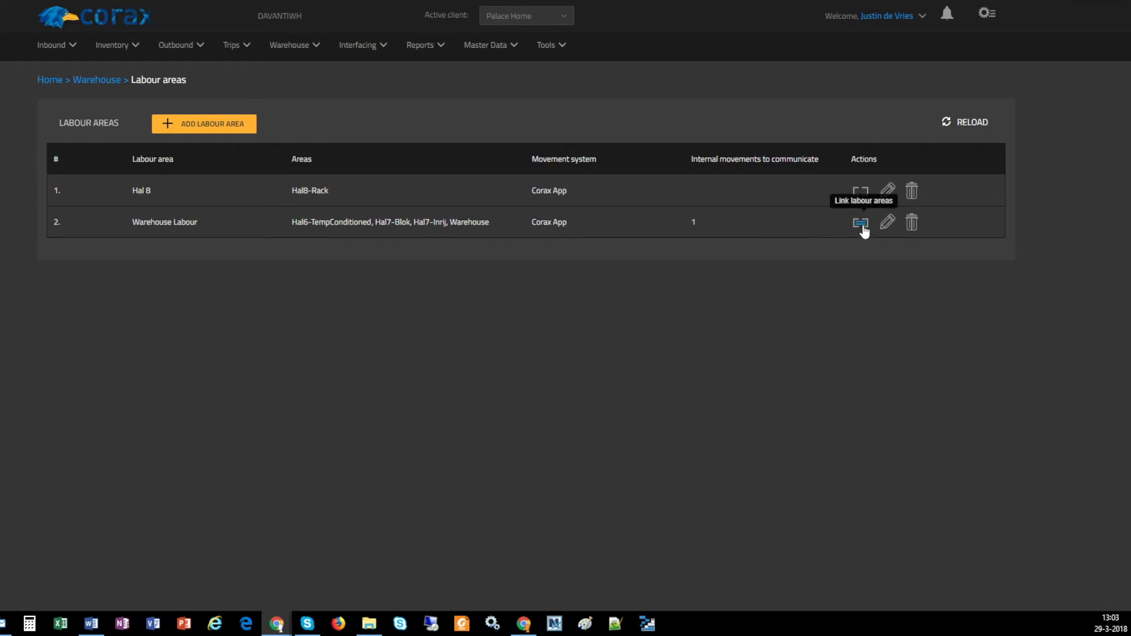
Open the Hal 8 labour area for editing and view the available movement system options
{"action": "left_click", "coordinate": [888, 197]}
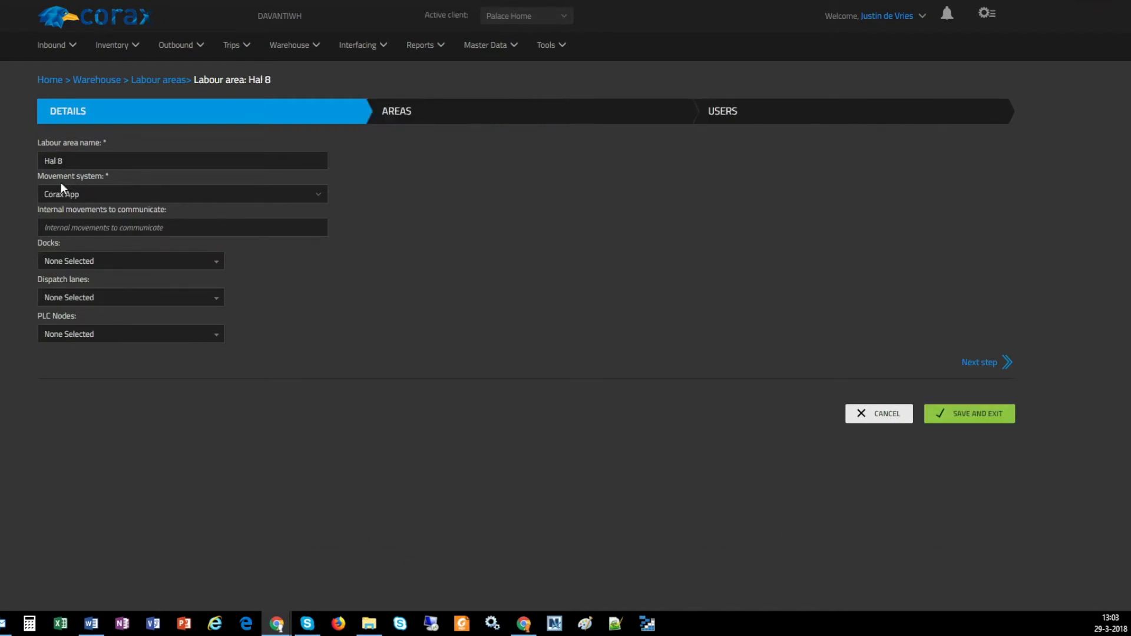
{"action": "left_click", "coordinate": [321, 196]}
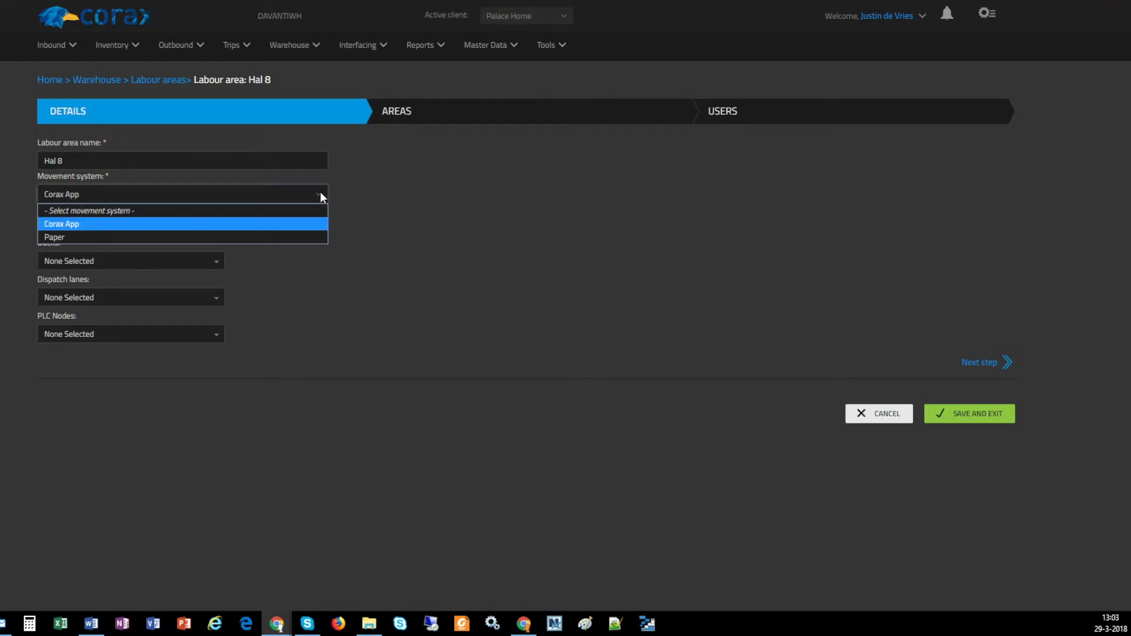
{"action": "left_click", "coordinate": [321, 196]}
{"action": "left_click", "coordinate": [391, 195]}
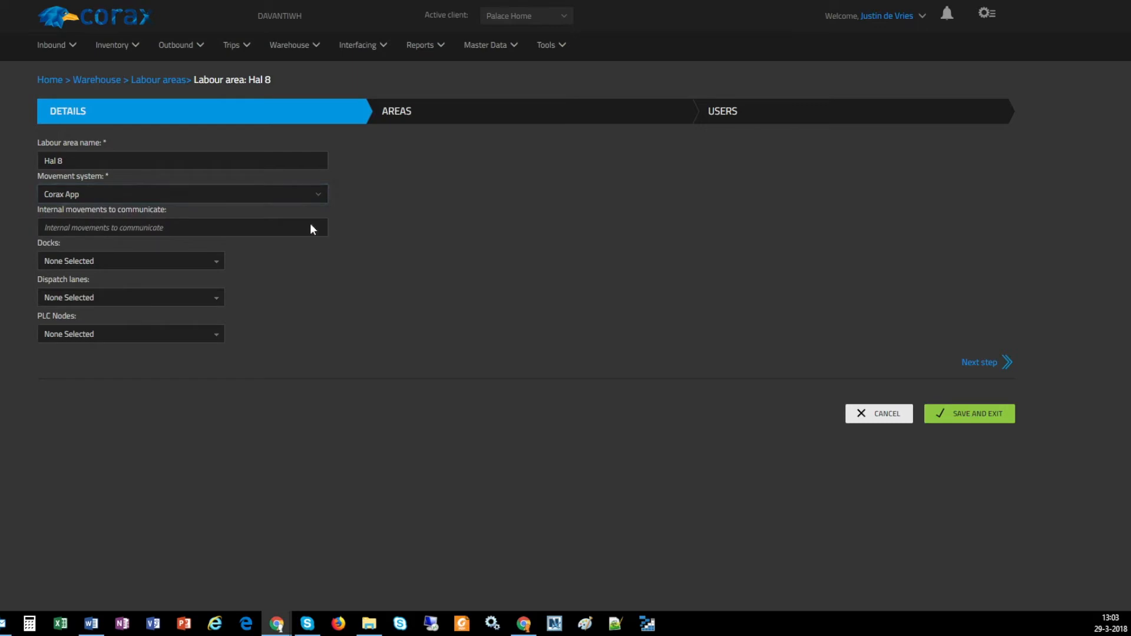
Review the Hal 8 labour area's dock and dispatch lane options and its assigned areas and users
{"action": "left_click", "coordinate": [136, 259]}
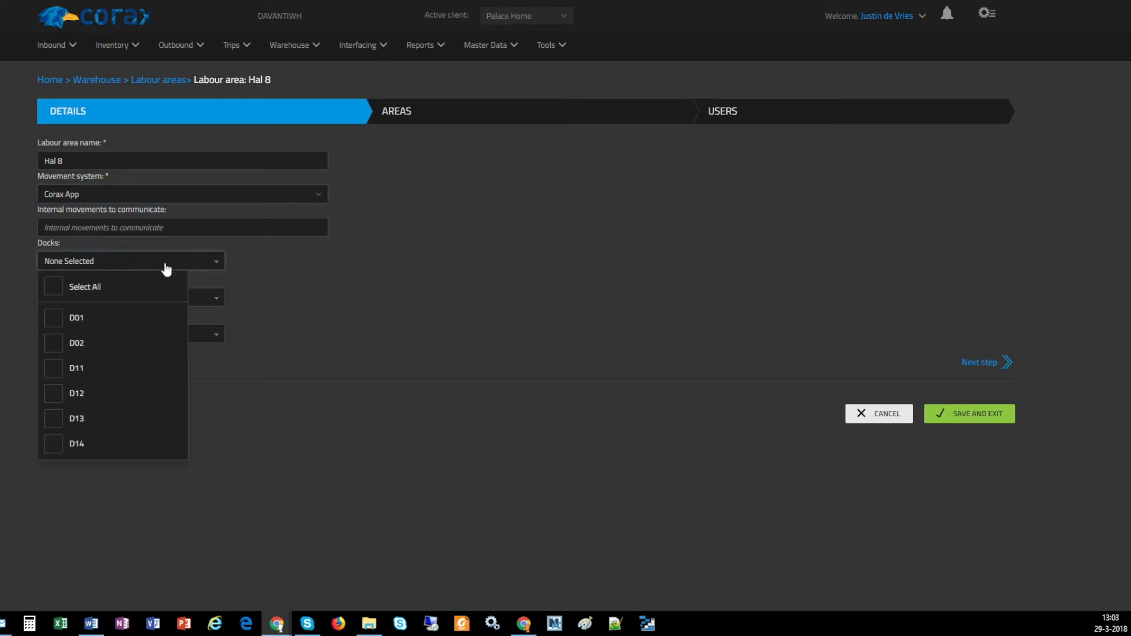
{"action": "left_click", "coordinate": [309, 268]}
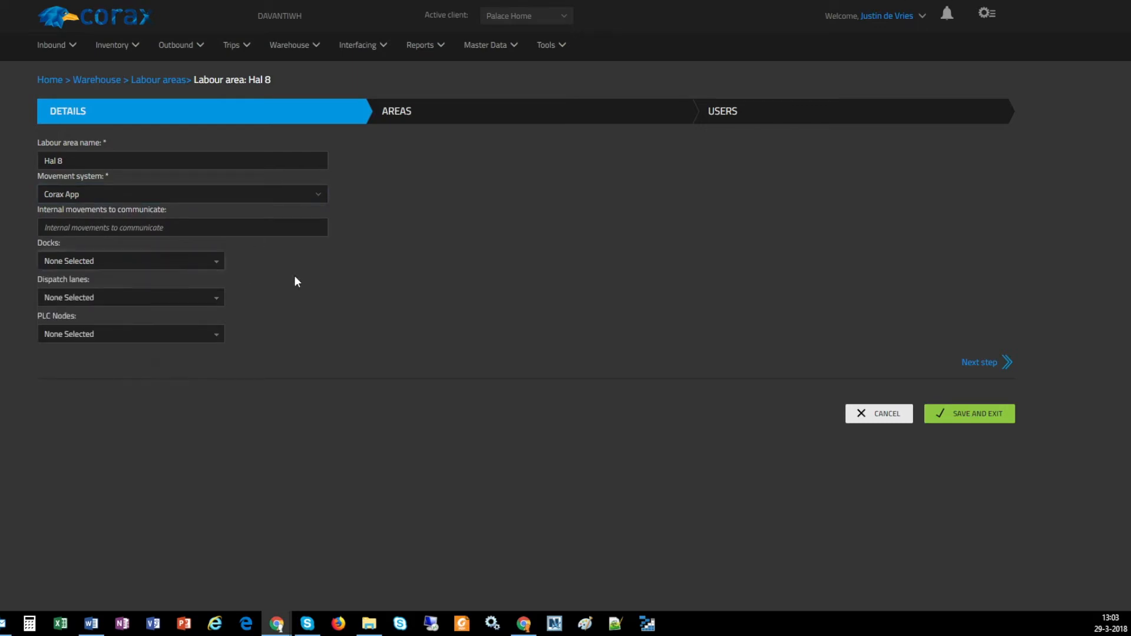
{"action": "left_click", "coordinate": [71, 296]}
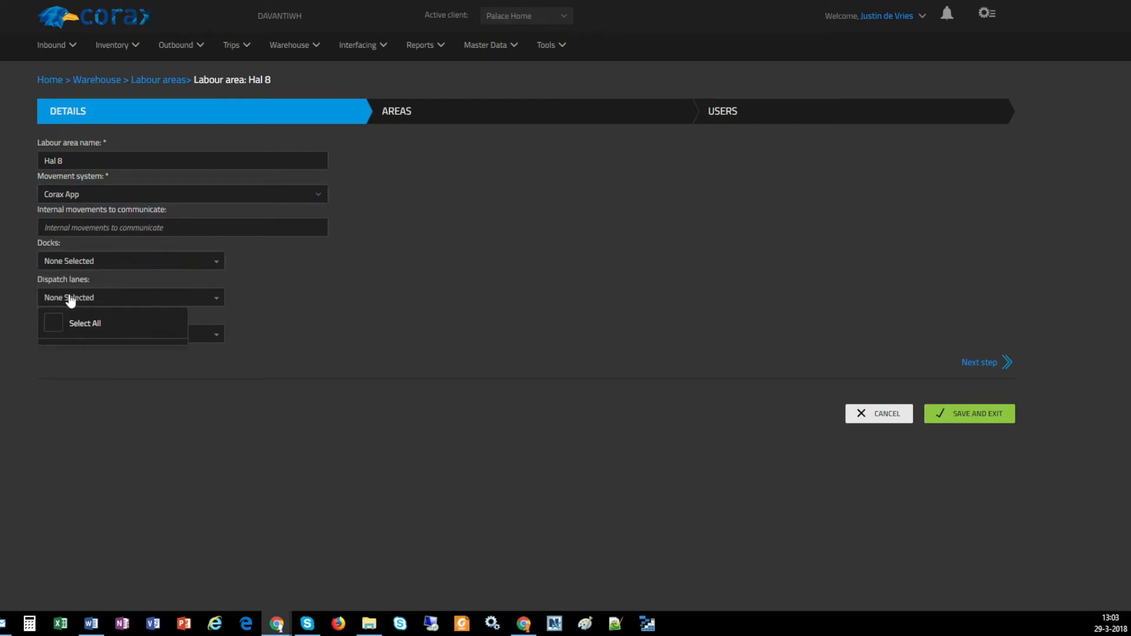
{"action": "left_click", "coordinate": [321, 349]}
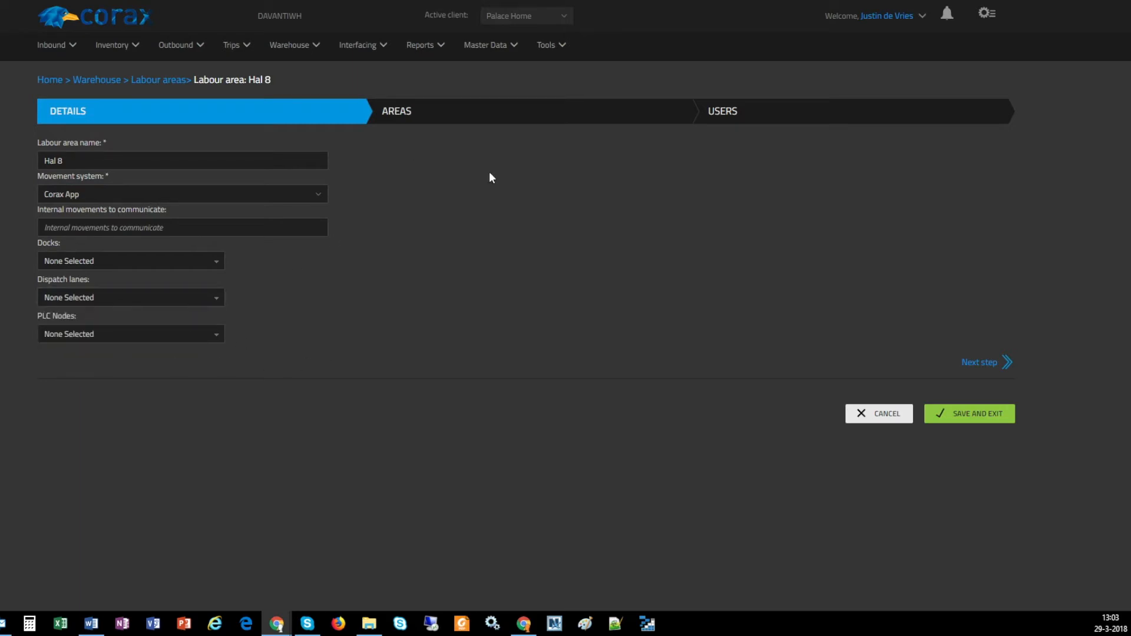
{"action": "left_click", "coordinate": [979, 364]}
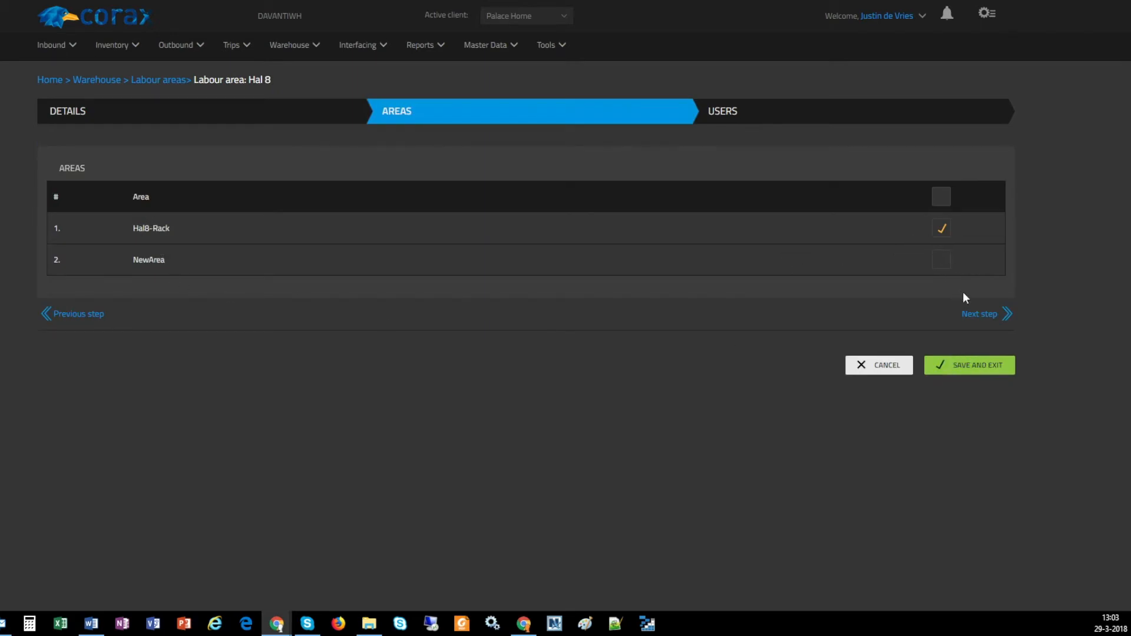
{"action": "left_click", "coordinate": [988, 315]}
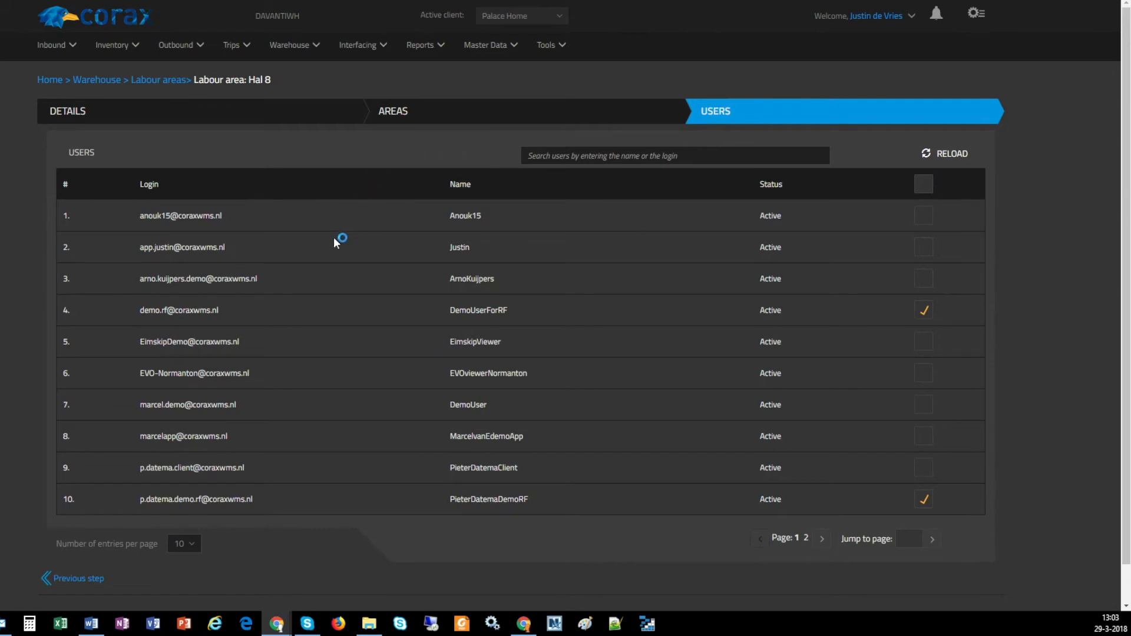
Go to the warehouse's Set up locations overview and start adding new locations
{"action": "left_click", "coordinate": [190, 46]}
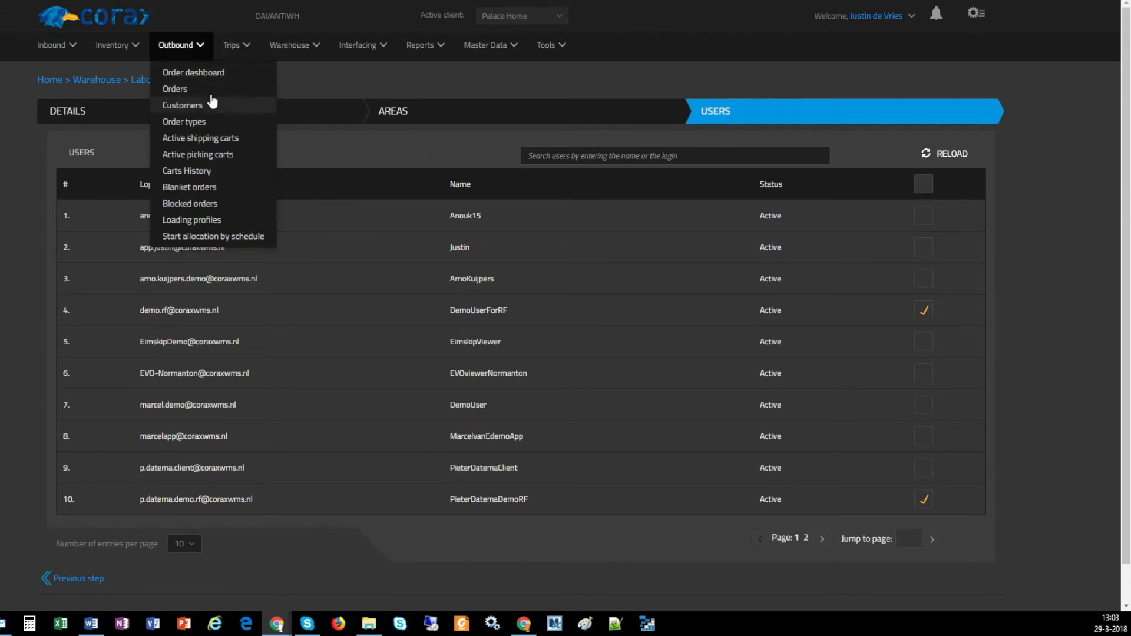
{"action": "left_click", "coordinate": [292, 44]}
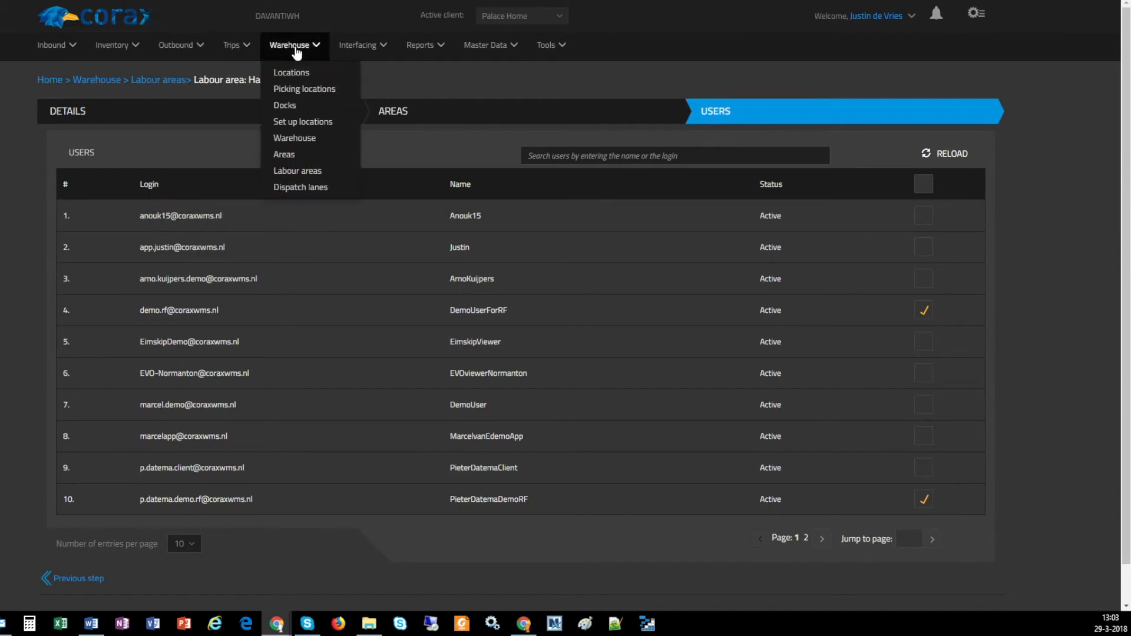
{"action": "left_click", "coordinate": [300, 121]}
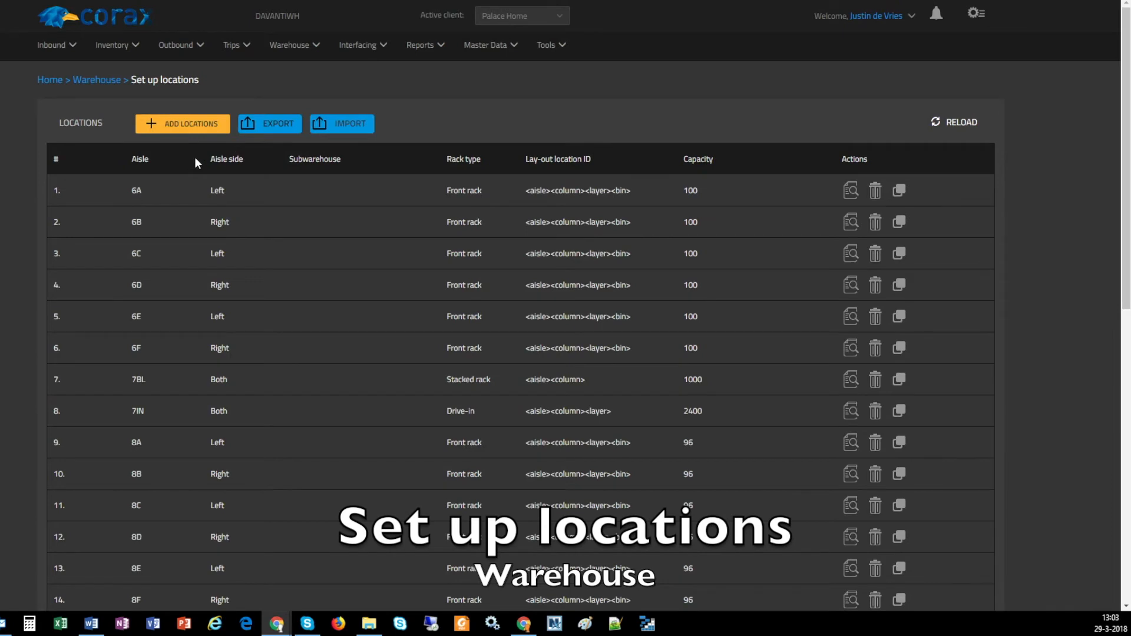
{"action": "left_click", "coordinate": [188, 126]}
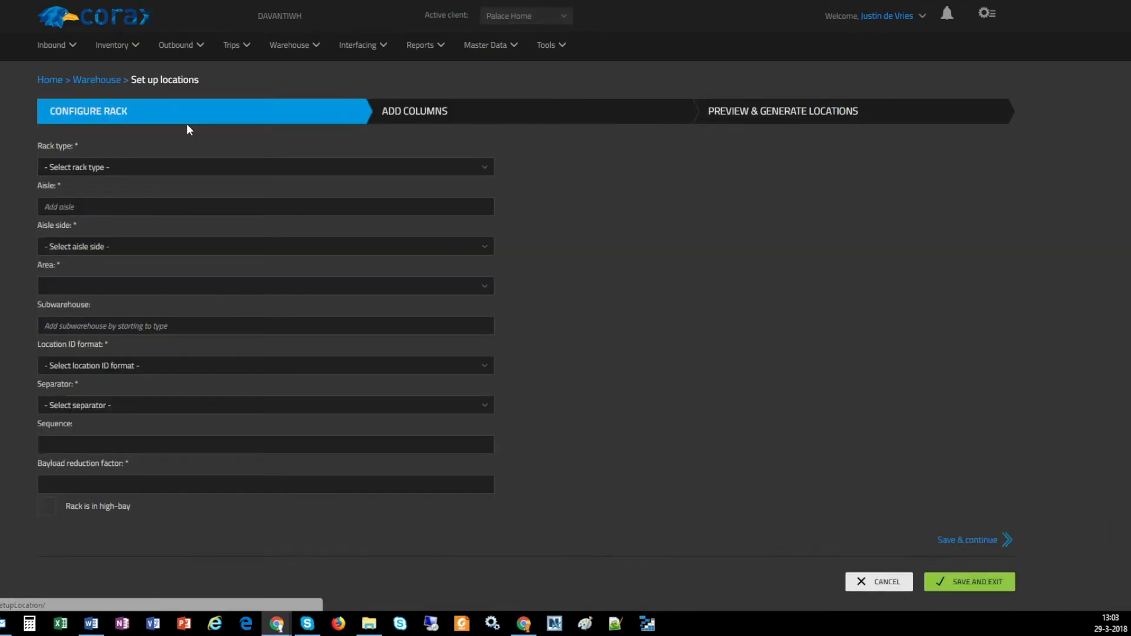
Set the rack type to Front rack, the aisle to AZ12 and the aisle side to Both
{"action": "left_click", "coordinate": [85, 164]}
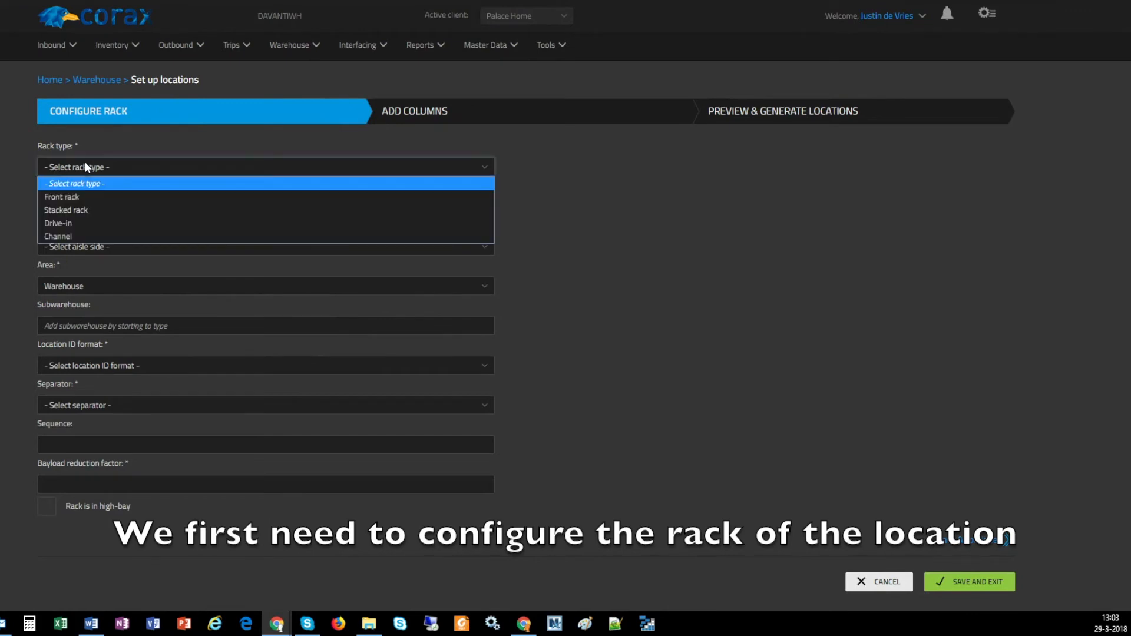
{"action": "left_click", "coordinate": [80, 198]}
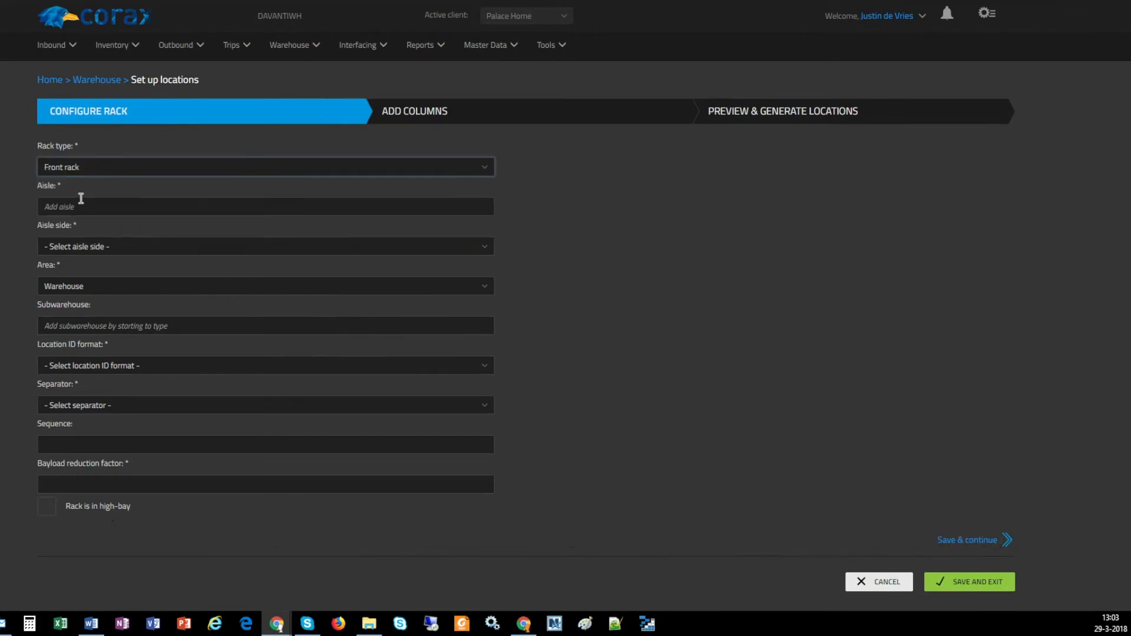
{"action": "left_click", "coordinate": [69, 204]}
{"action": "type", "text": "AZ12"}
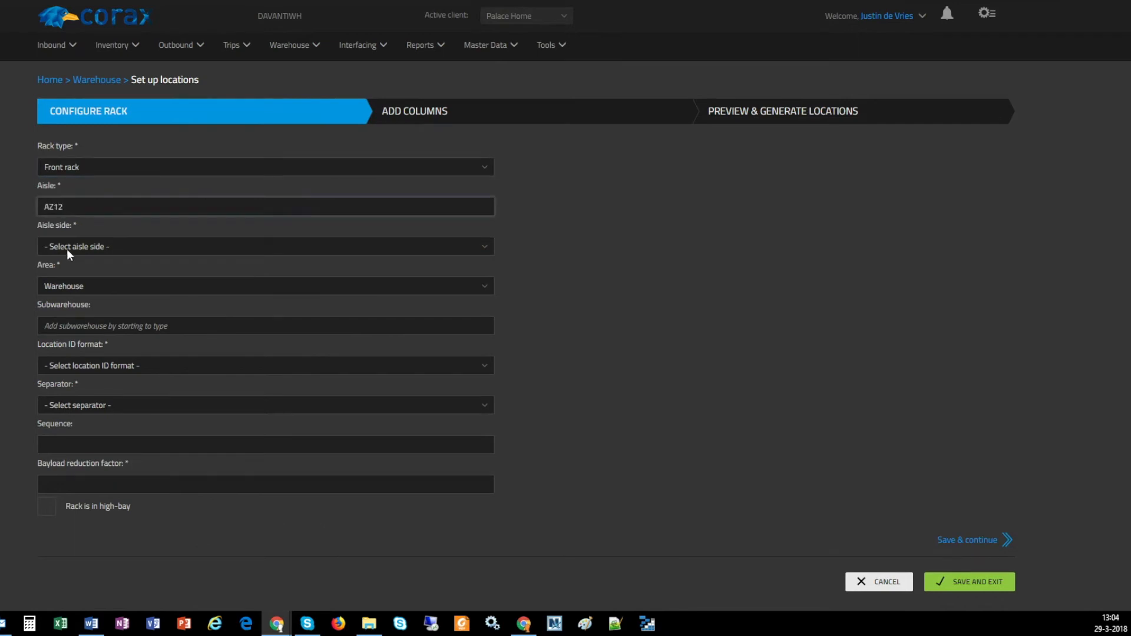
{"action": "left_click", "coordinate": [66, 248]}
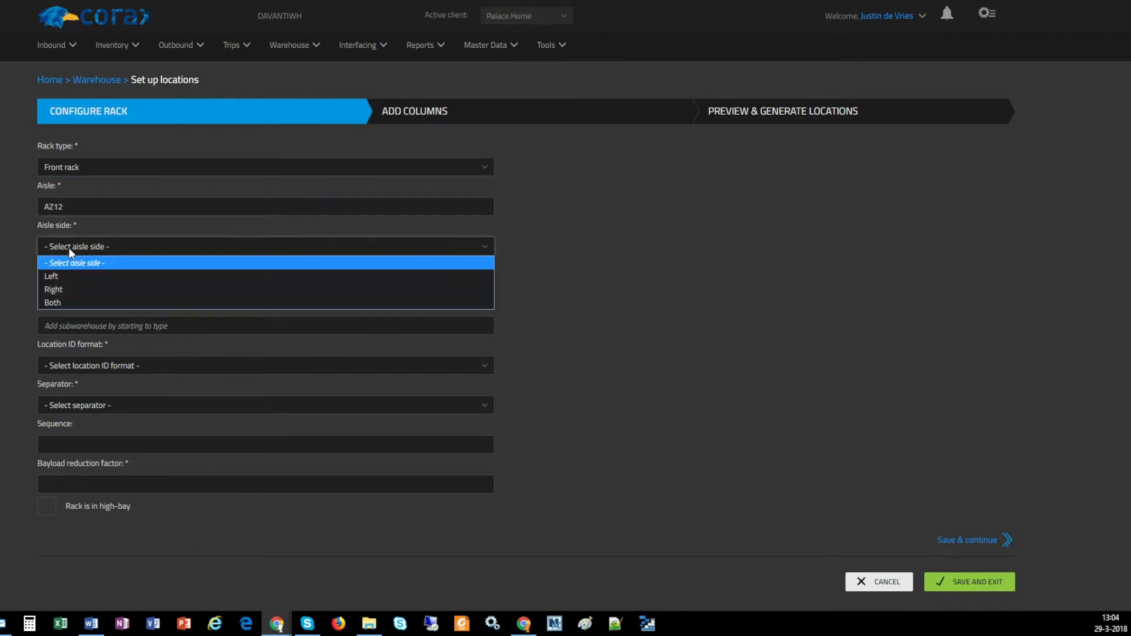
{"action": "left_click", "coordinate": [92, 299]}
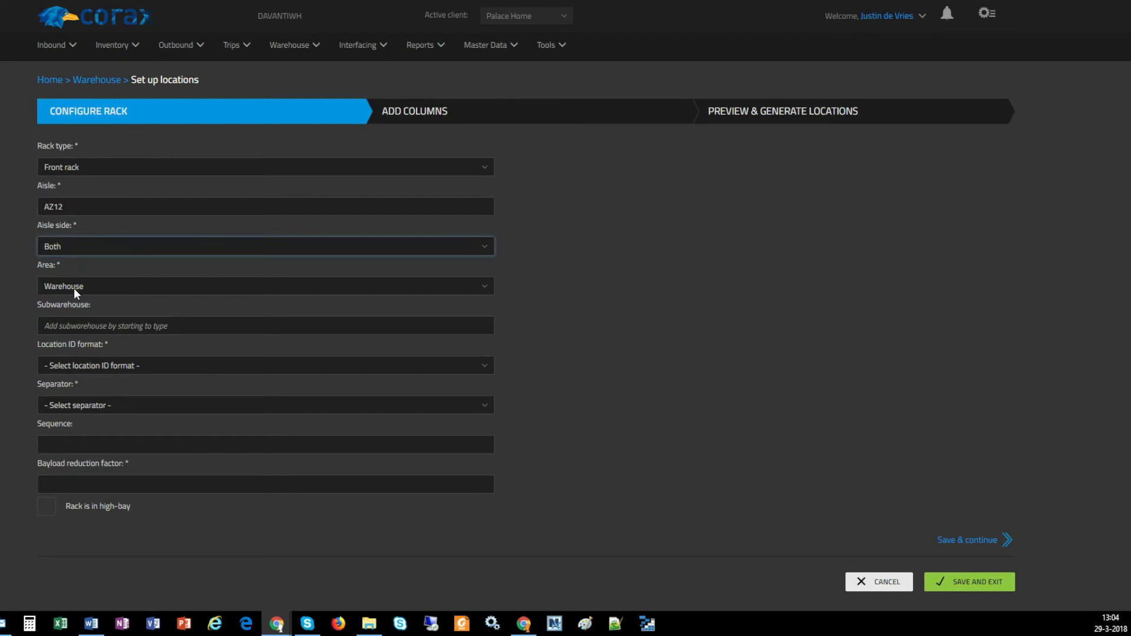
Assign the rack to NewArea, with location ID format <aisle><column><layer> and a hyphen as separator
{"action": "left_click", "coordinate": [75, 289]}
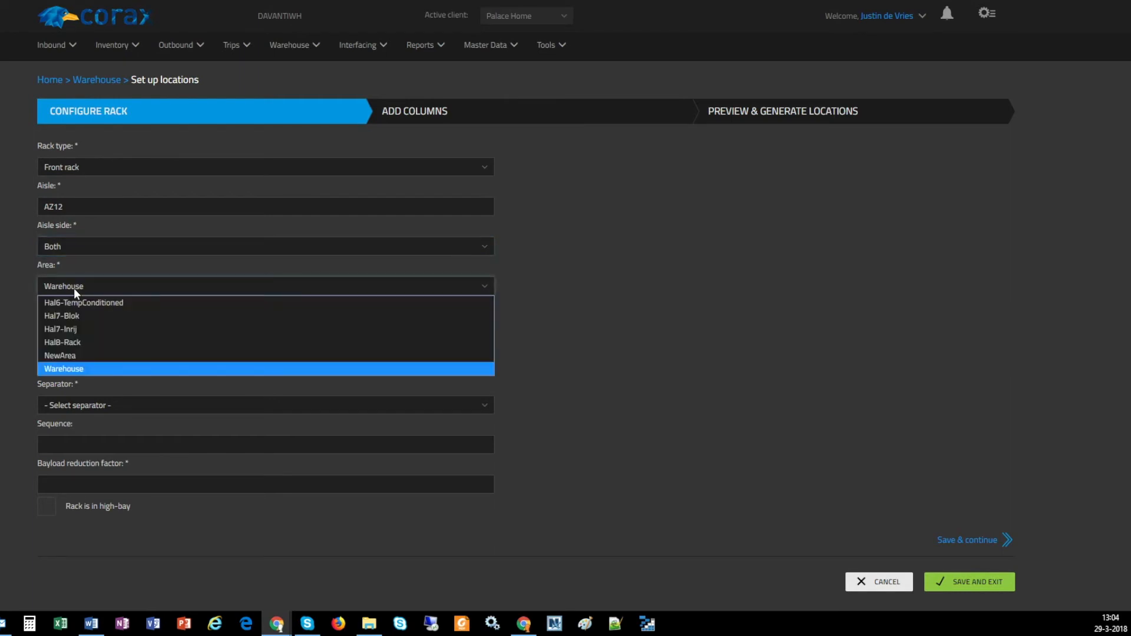
{"action": "left_click", "coordinate": [61, 355]}
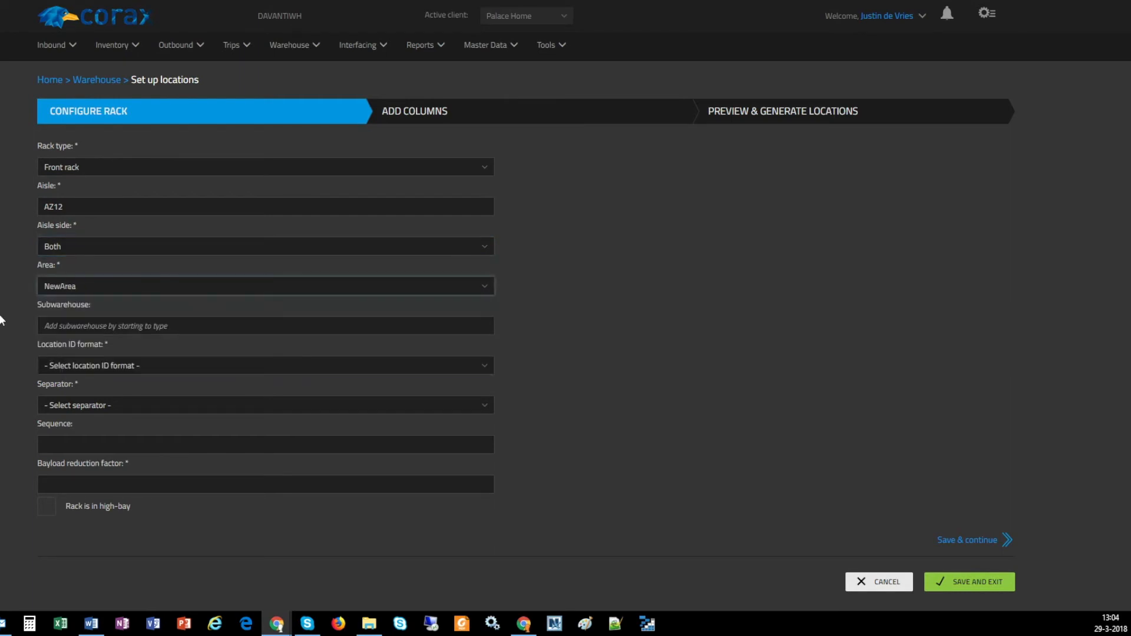
{"action": "left_click", "coordinate": [75, 365]}
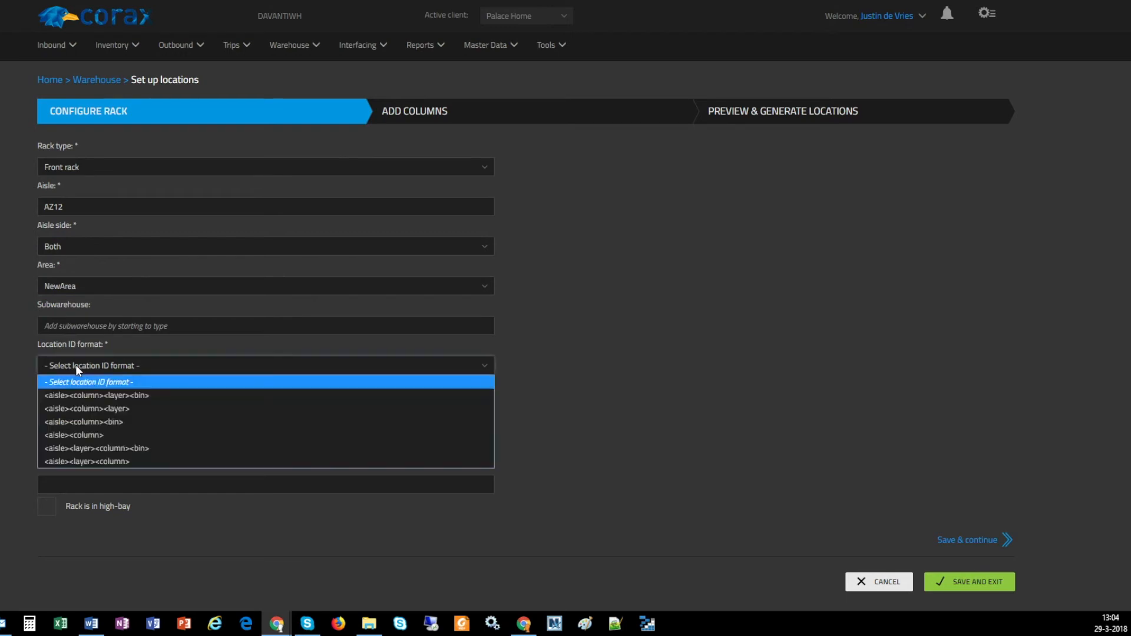
{"action": "left_click", "coordinate": [96, 408]}
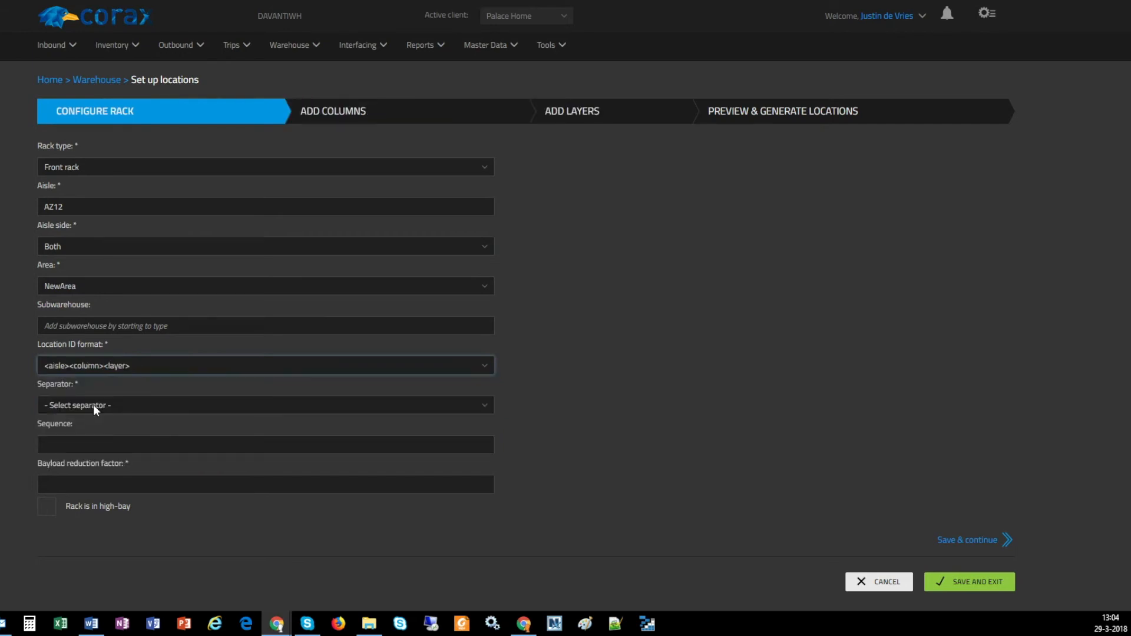
{"action": "left_click", "coordinate": [93, 404]}
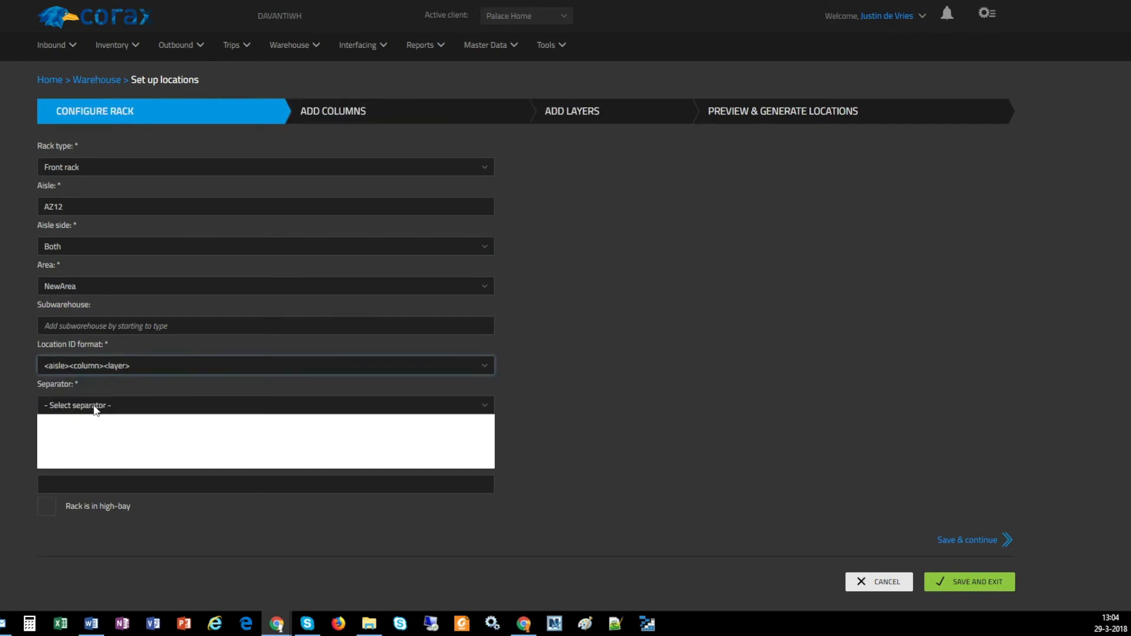
{"action": "left_click", "coordinate": [74, 433]}
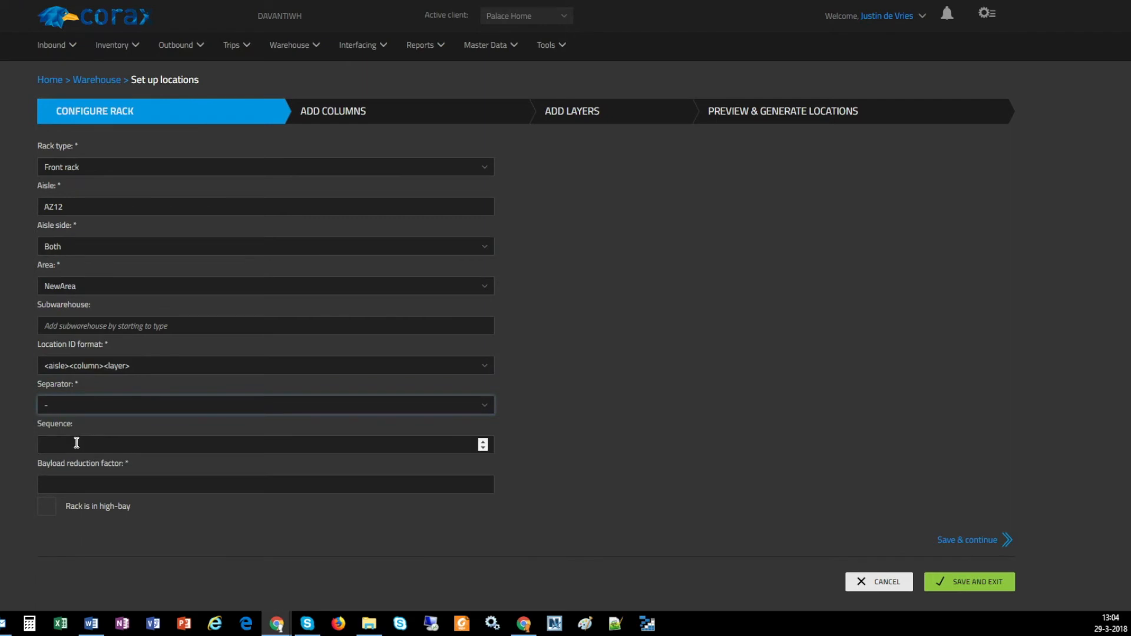
Set the sequence and the bayload reduction factor to 1, then save the rack configuration and continue to the columns
{"action": "left_click", "coordinate": [76, 444]}
{"action": "type", "text": "1"}
{"action": "left_click", "coordinate": [86, 490]}
{"action": "type", "text": "1"}
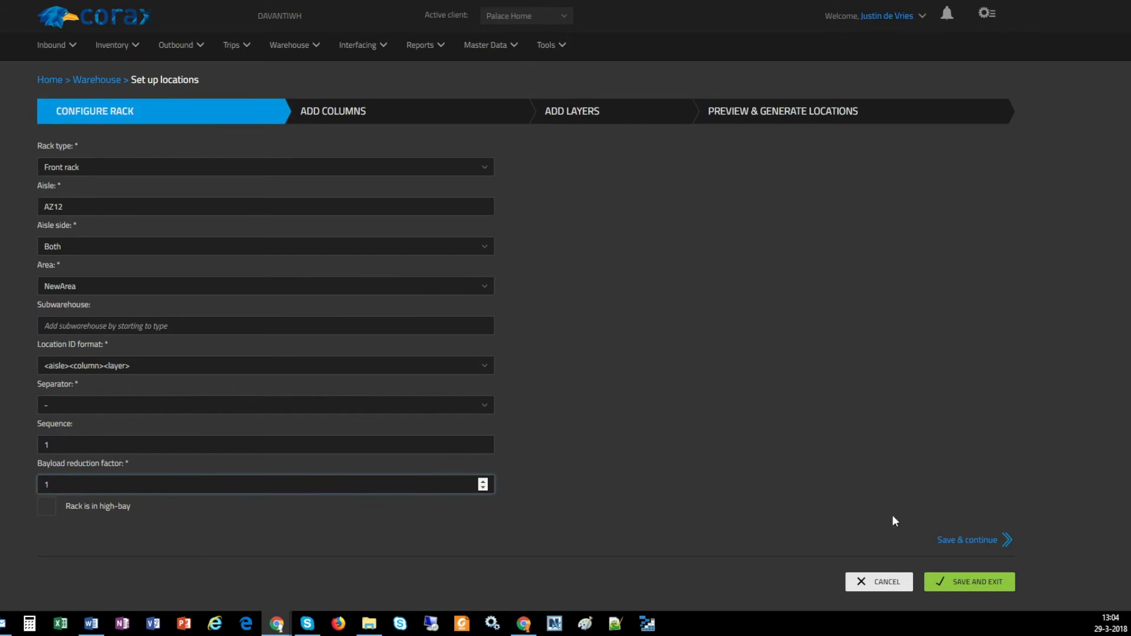
{"action": "left_click", "coordinate": [982, 542]}
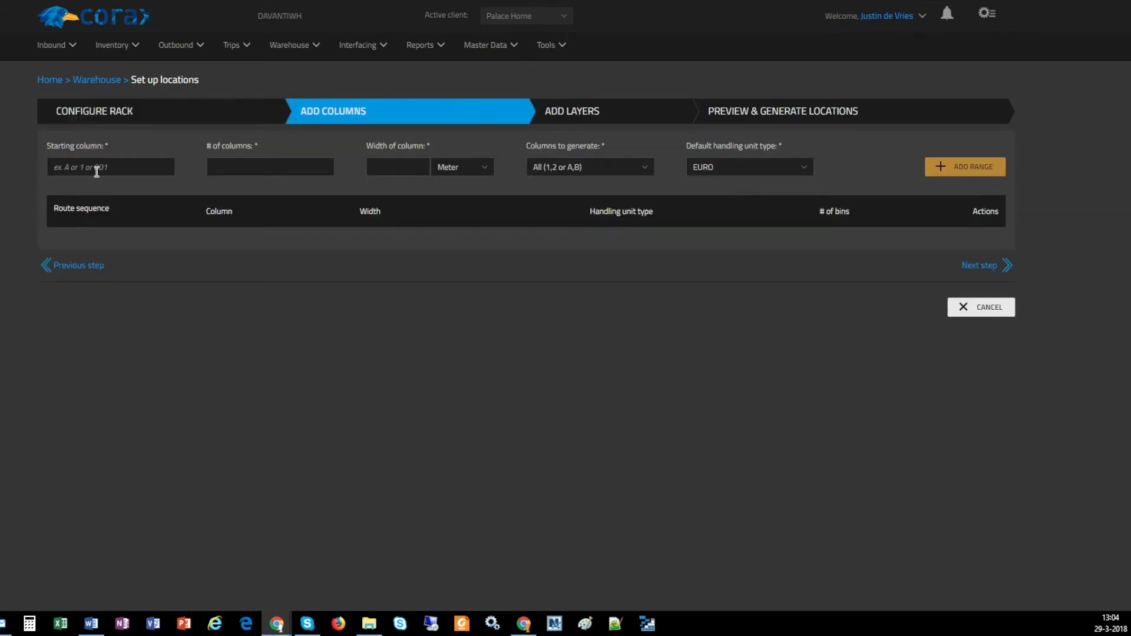
Add a range of 5 columns starting at 001, each 1.3 meter wide with handling unit type EURO, and continue to the layers
{"action": "left_click", "coordinate": [96, 172]}
{"action": "type", "text": "001"}
{"action": "left_click", "coordinate": [227, 163]}
{"action": "type", "text": "5"}
{"action": "left_click", "coordinate": [377, 168]}
{"action": "type", "text": "1.3"}
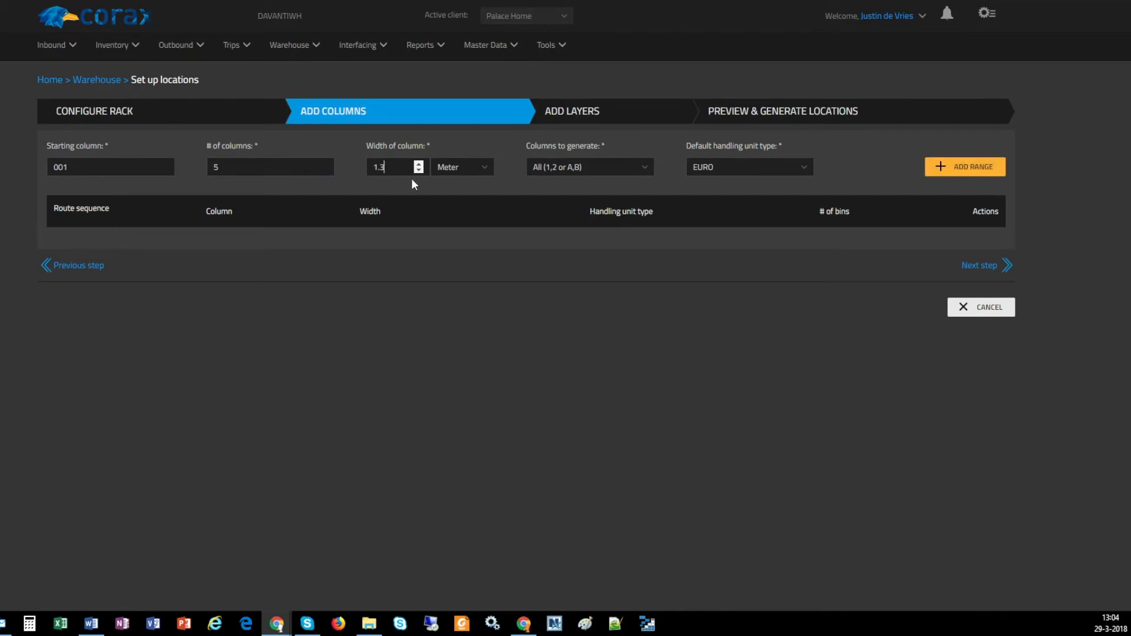
{"action": "left_click", "coordinate": [720, 168]}
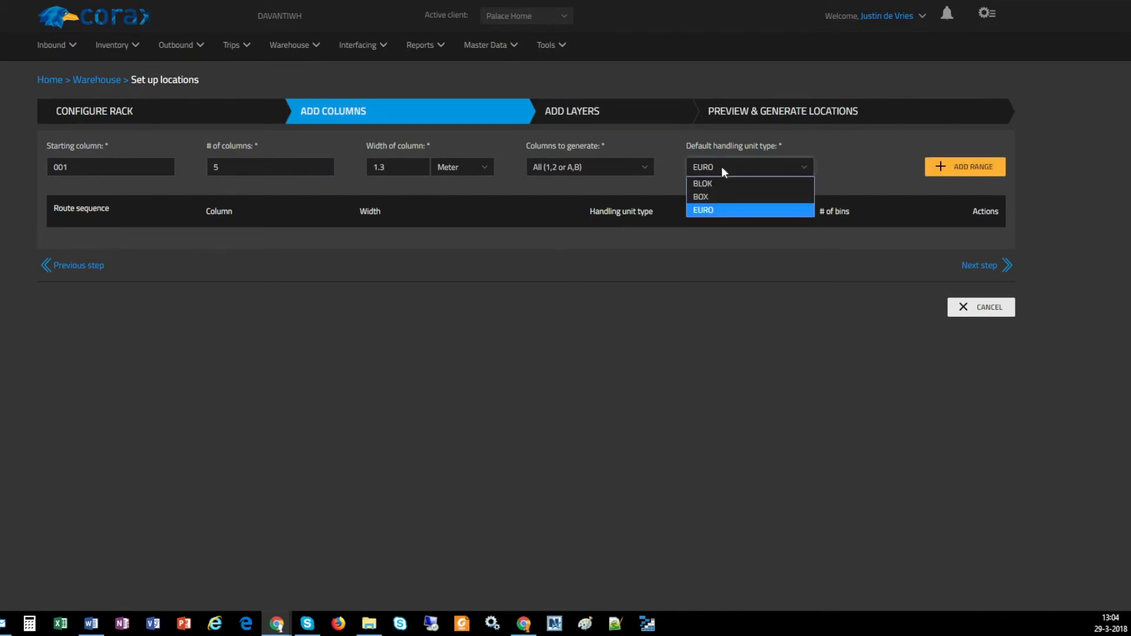
{"action": "left_click", "coordinate": [721, 168]}
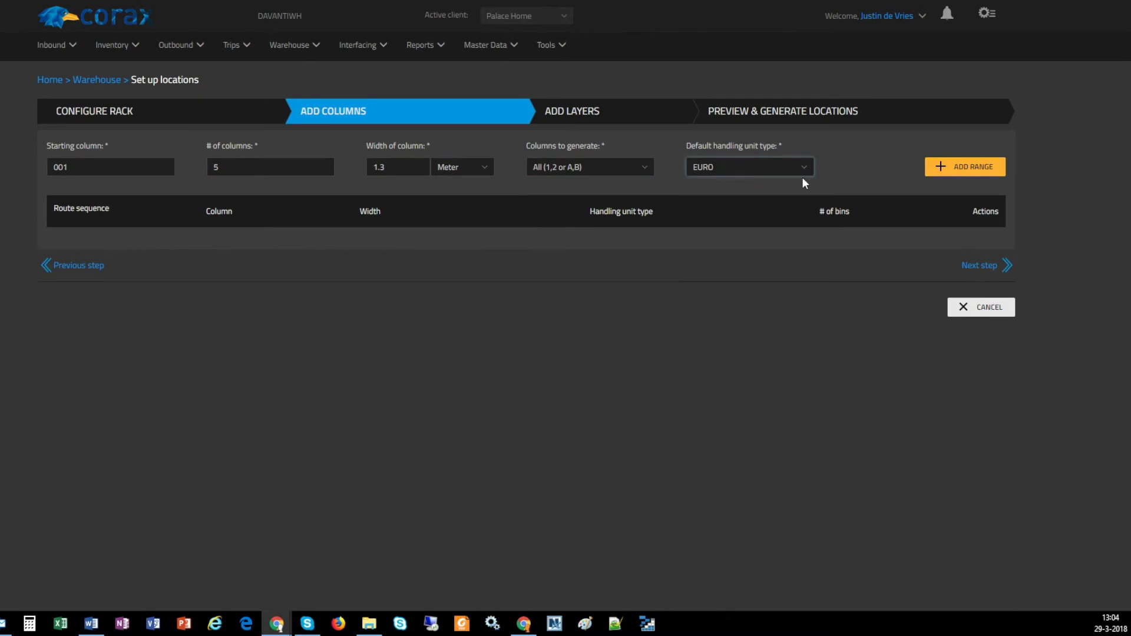
{"action": "left_click", "coordinate": [973, 168]}
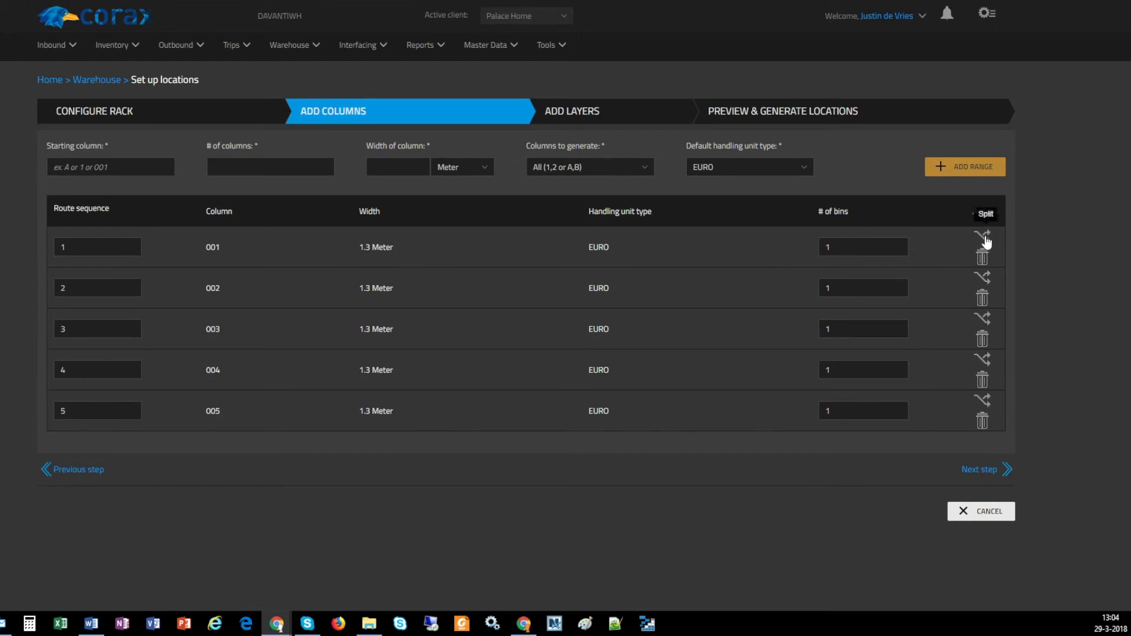
{"action": "left_click", "coordinate": [970, 471]}
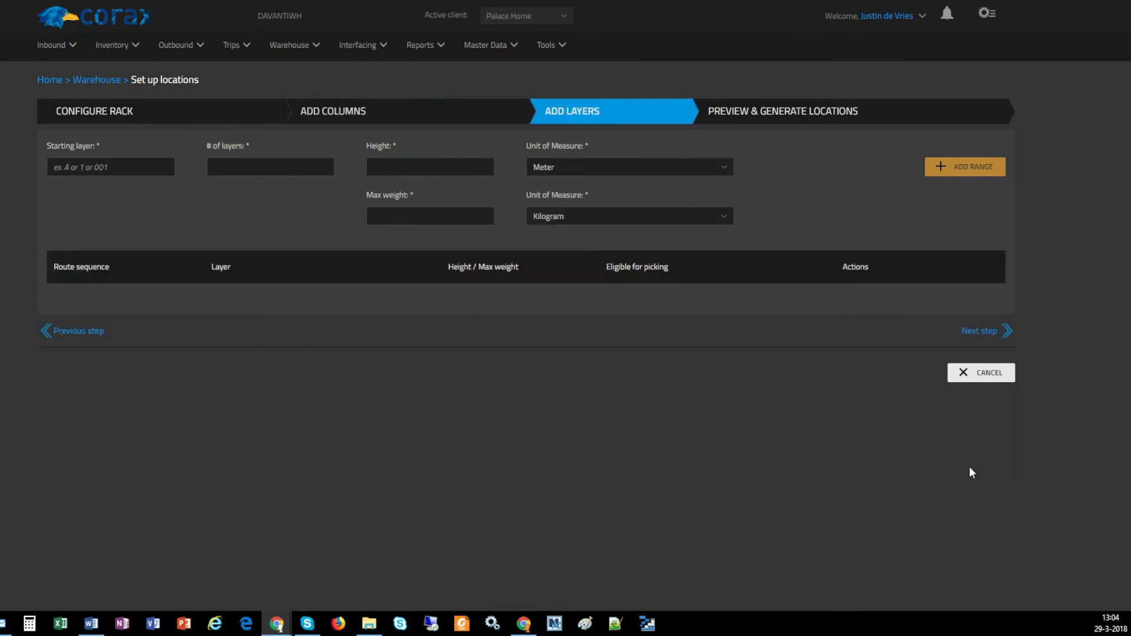
Add a range of 4 layers starting at 01, with a height of 2 meter and a max weight of 2000 kilogram
{"action": "left_click", "coordinate": [82, 165]}
{"action": "type", "text": "01"}
{"action": "key", "text": "Tab"}
{"action": "type", "text": "4"}
{"action": "key", "text": "Tab"}
{"action": "type", "text": "2"}
{"action": "key", "text": "Tab"}
{"action": "type", "text": "200"}
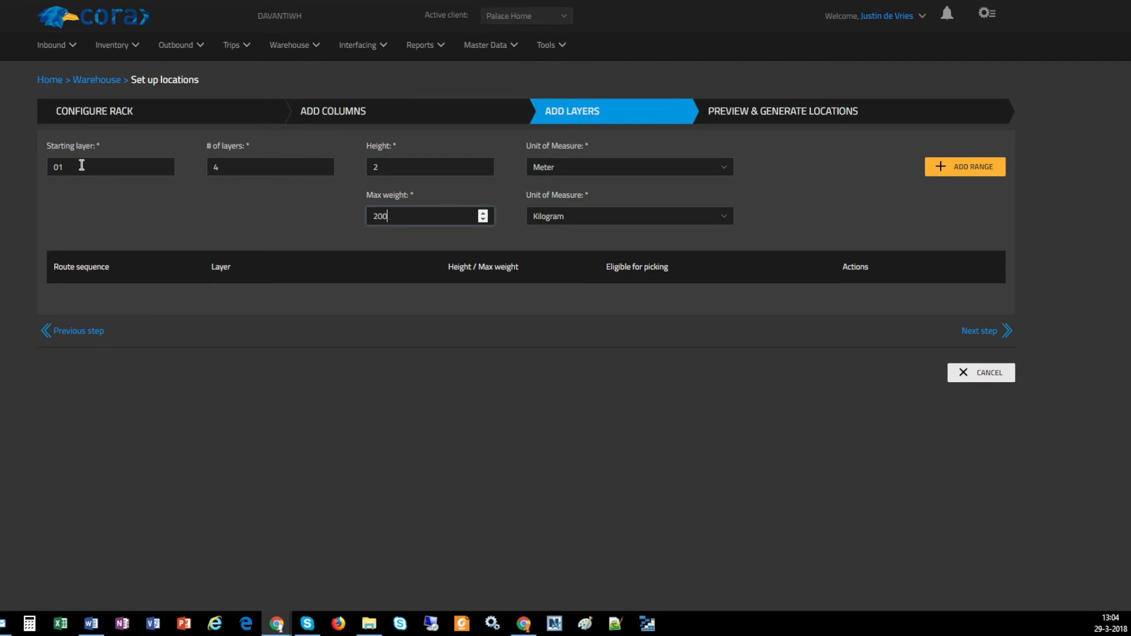
{"action": "type", "text": "0"}
{"action": "left_click", "coordinate": [949, 168]}
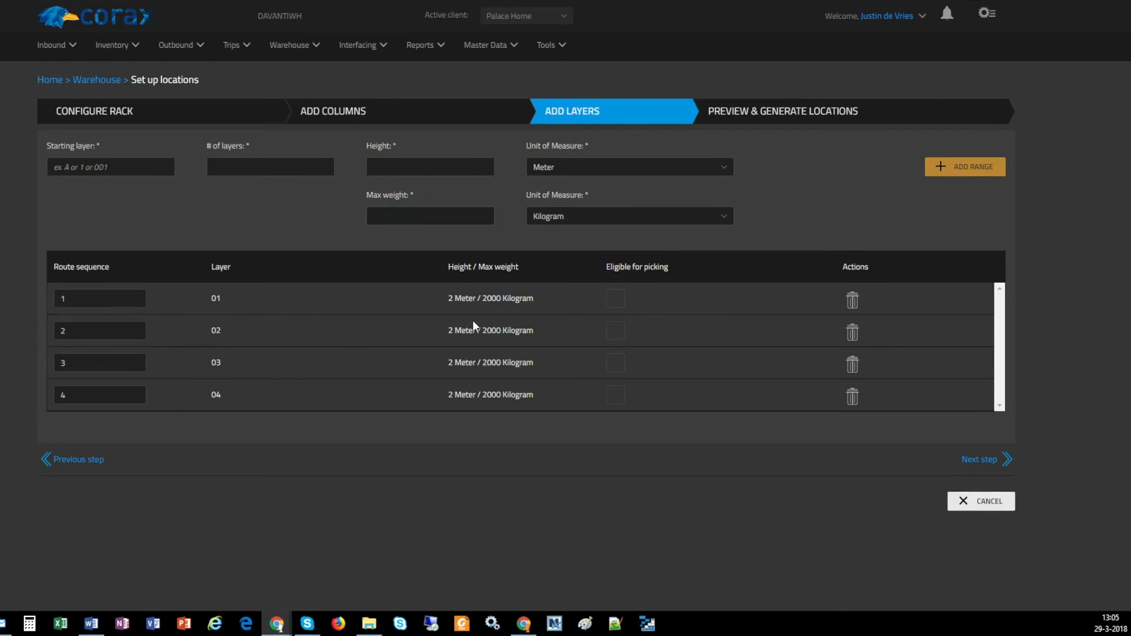
Make layer 01 eligible for picking, and in the preview block layers 02 and 03 of column 001 before generating the locations
{"action": "left_click", "coordinate": [623, 302]}
{"action": "left_click", "coordinate": [994, 463]}
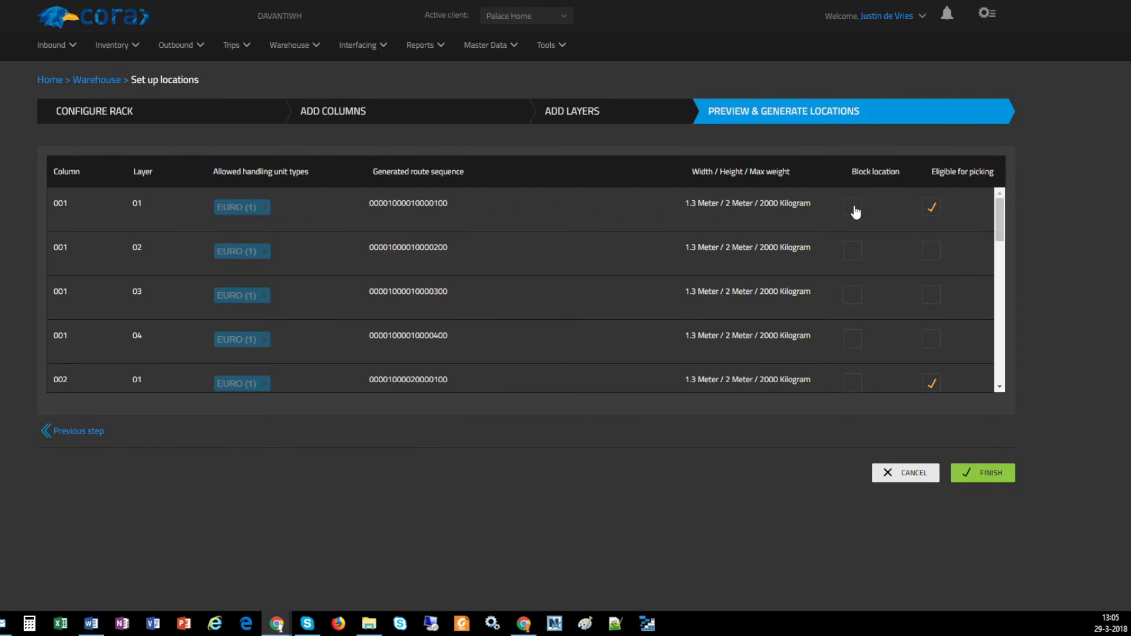
{"action": "left_click", "coordinate": [852, 251]}
{"action": "left_click", "coordinate": [853, 293]}
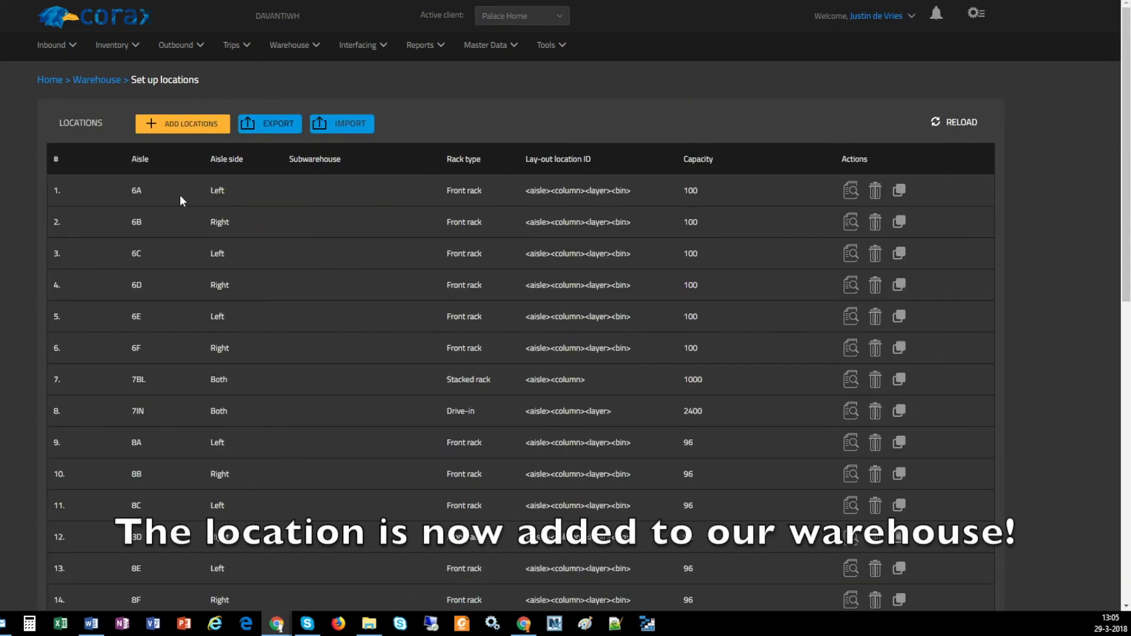
Find aisle AZ12 in the locations overview and check its capacity
{"action": "scroll", "coordinate": [199, 247], "scroll_direction": "down", "scroll_amount": 3}
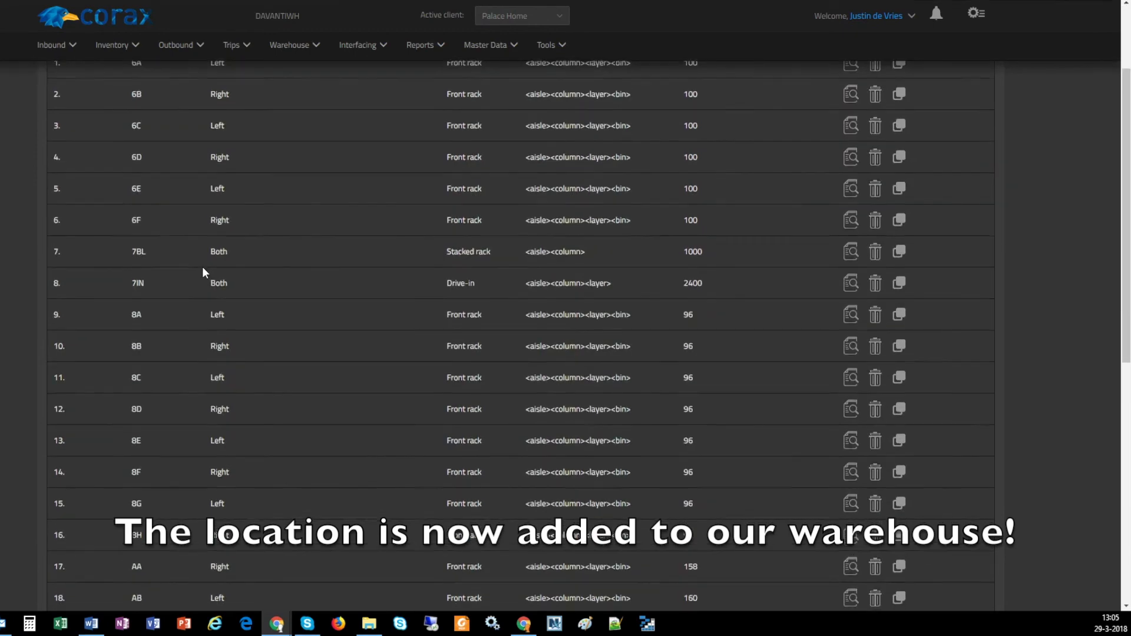
{"action": "scroll", "coordinate": [203, 273], "scroll_direction": "down", "scroll_amount": 2}
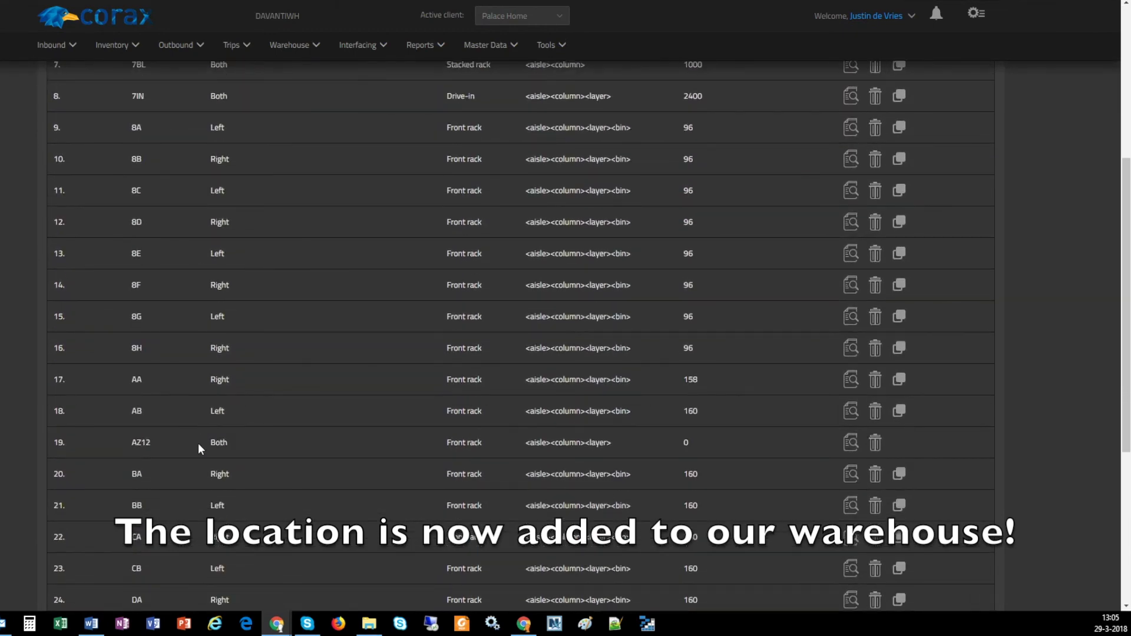
{"action": "left_click_drag", "start_coordinate": [132, 443], "coordinate": [154, 444]}
{"action": "left_click", "coordinate": [156, 444]}
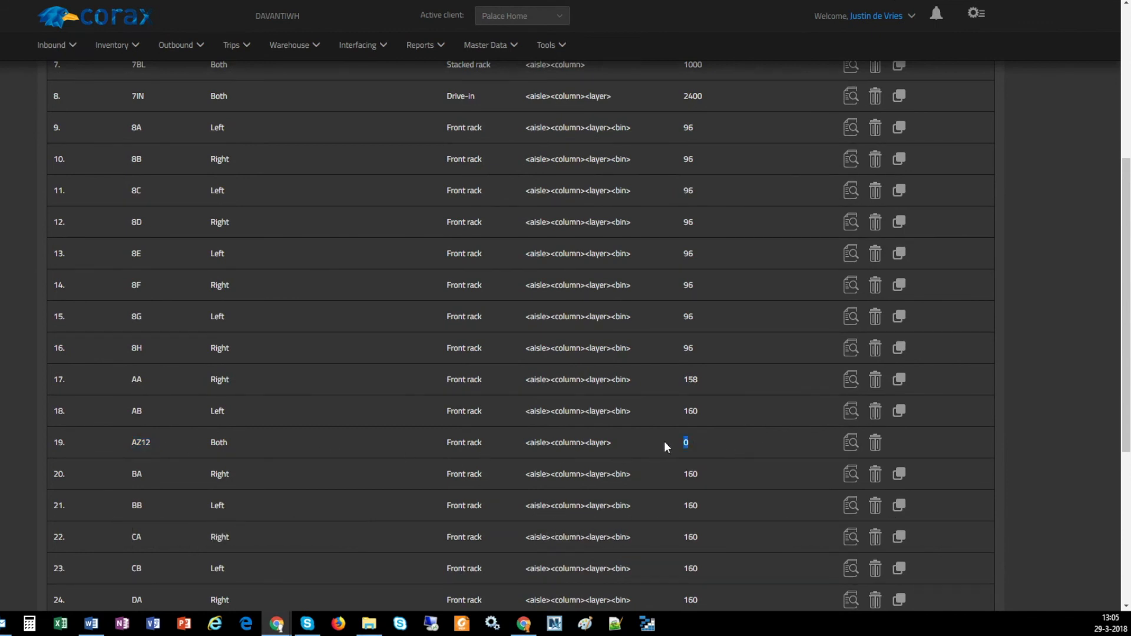
Read the notification about the location generation and mark all notifications as read
{"action": "scroll", "coordinate": [772, 365], "scroll_direction": "up", "scroll_amount": 5}
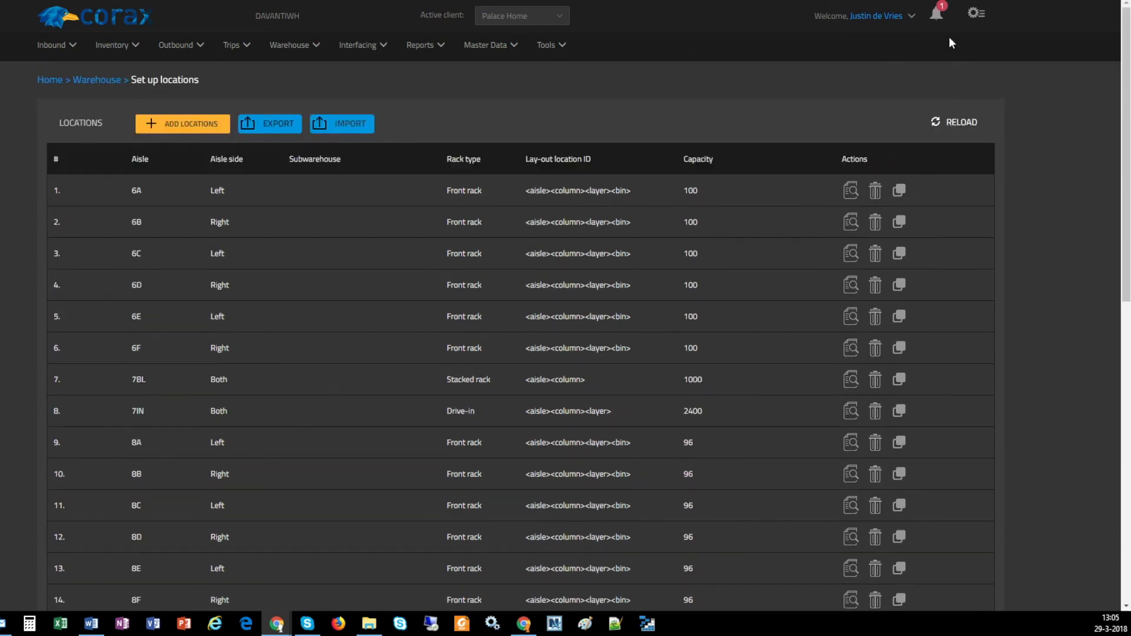
{"action": "left_click", "coordinate": [938, 17]}
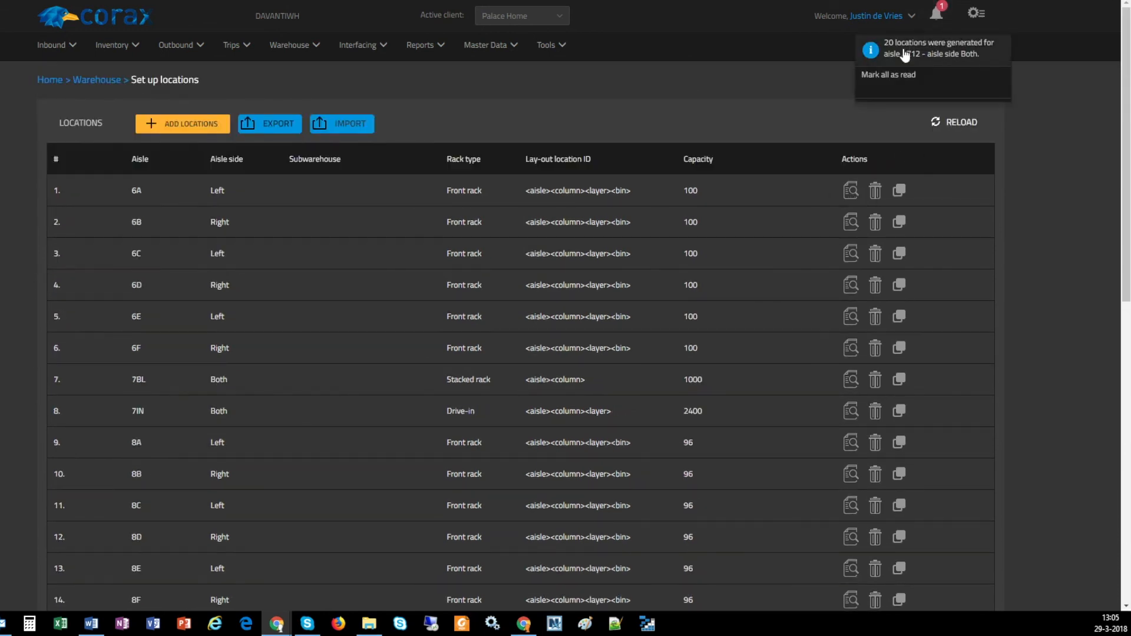
{"action": "left_click", "coordinate": [920, 78]}
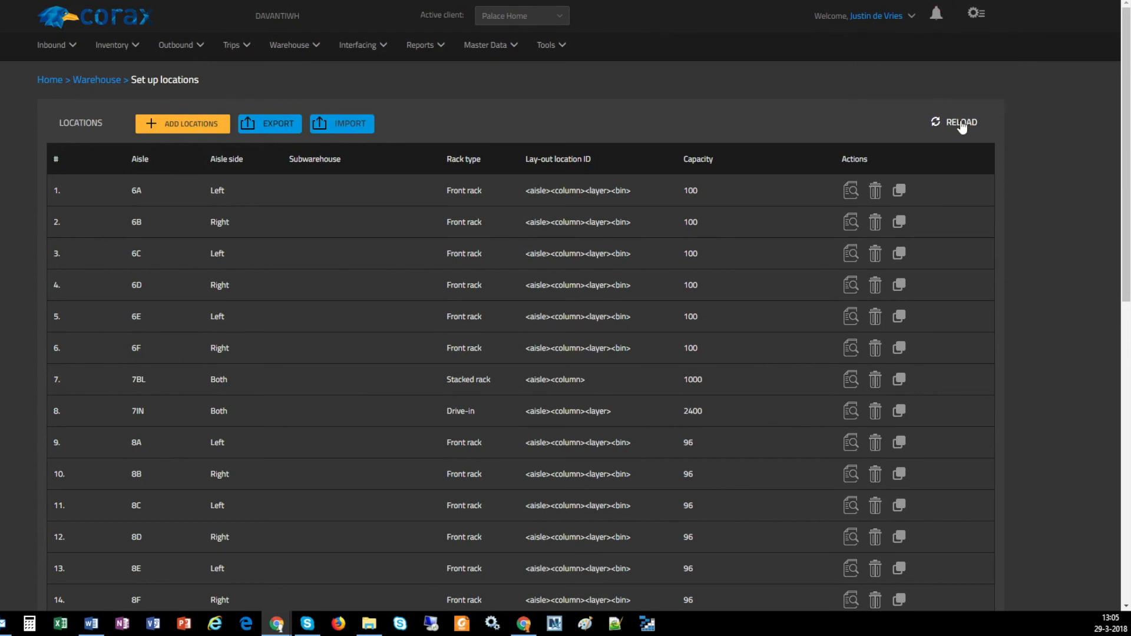
Reload the locations overview, check the capacity of aisle AZ12 and open its detailed view
{"action": "scroll", "coordinate": [1033, 159], "scroll_direction": "down", "scroll_amount": 3}
{"action": "scroll", "coordinate": [1029, 168], "scroll_direction": "down", "scroll_amount": 7}
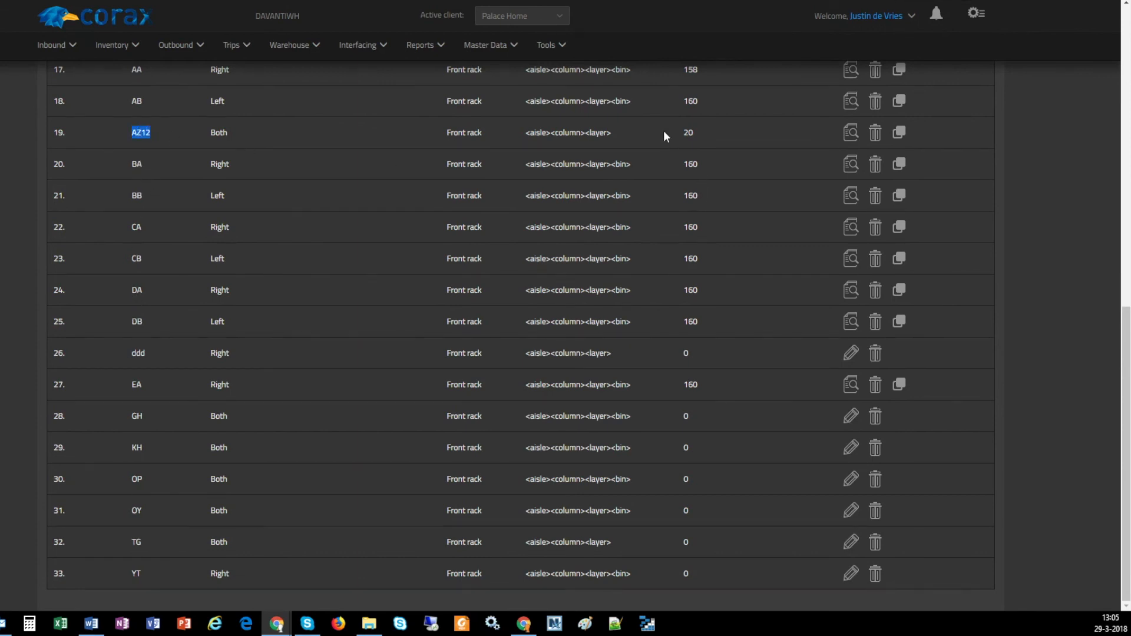
{"action": "left_click", "coordinate": [691, 132]}
{"action": "left_click", "coordinate": [850, 134]}
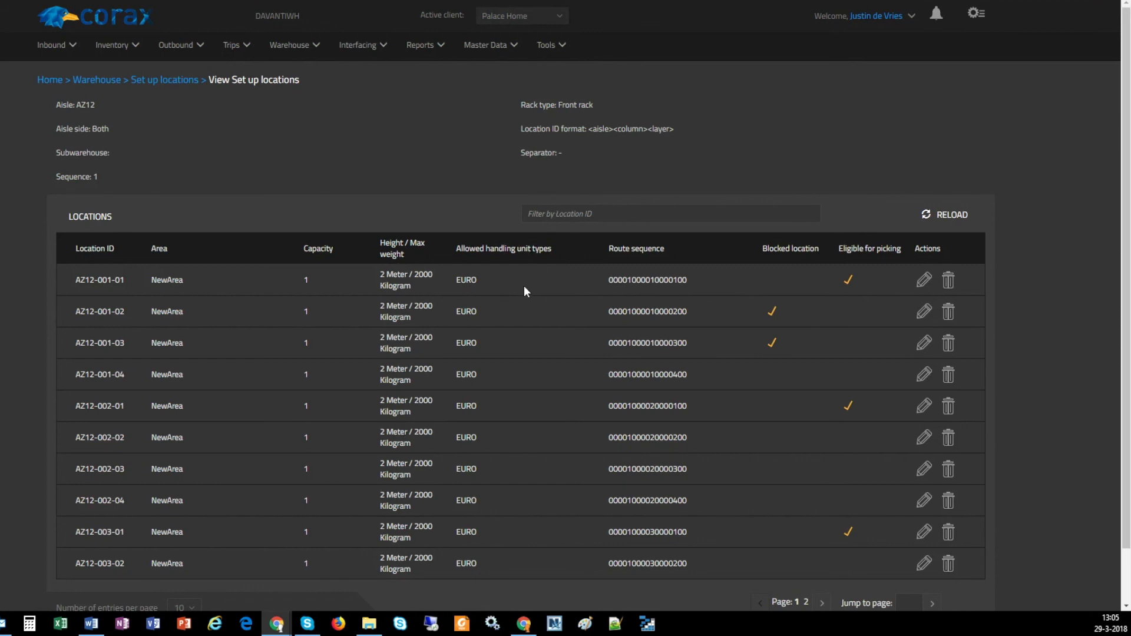
Examine the generated AZ12 locations and the route sequence of location AZ12-001-01
{"action": "scroll", "coordinate": [524, 283], "scroll_direction": "down", "scroll_amount": 1}
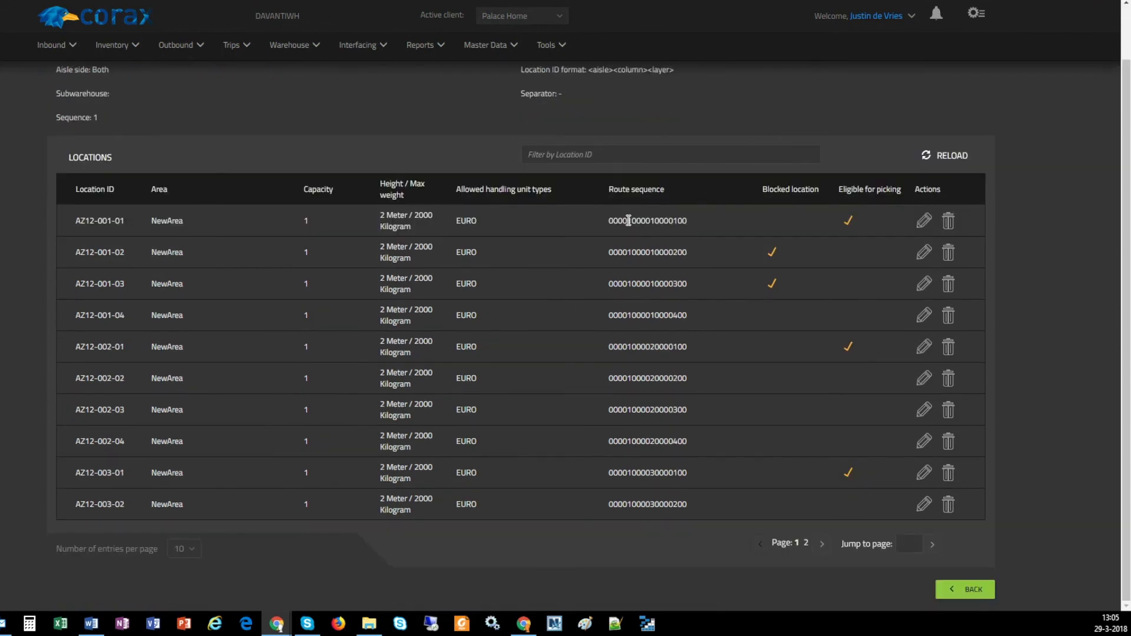
{"action": "left_click_drag", "start_coordinate": [626, 220], "coordinate": [688, 221]}
{"action": "scroll", "coordinate": [298, 179], "scroll_direction": "up", "scroll_amount": 1}
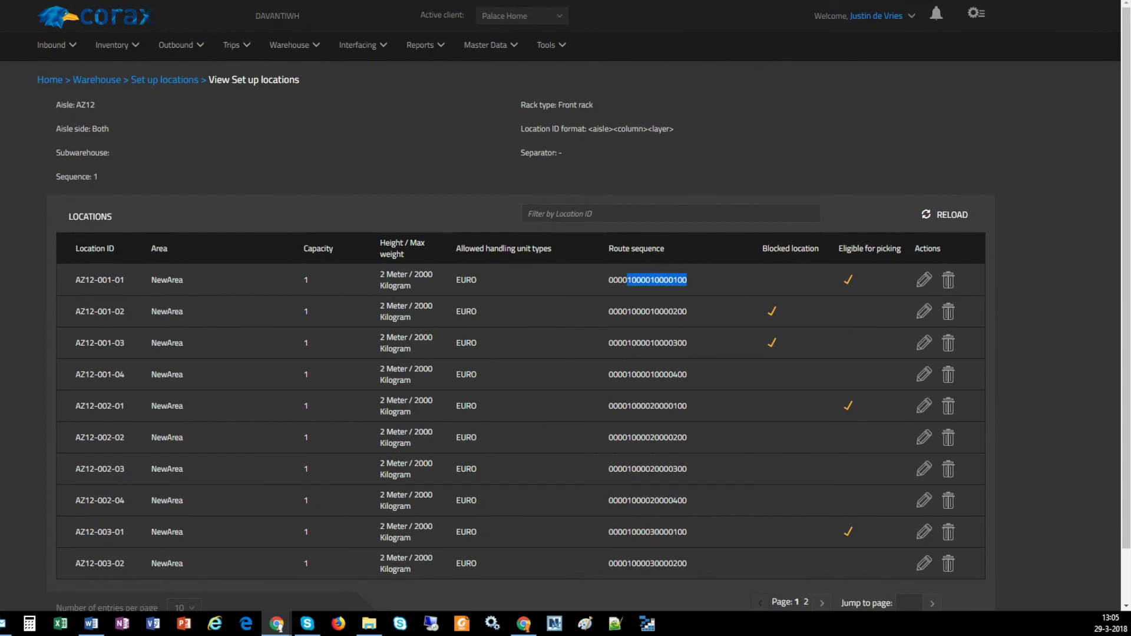
{"action": "left_click", "coordinate": [655, 281]}
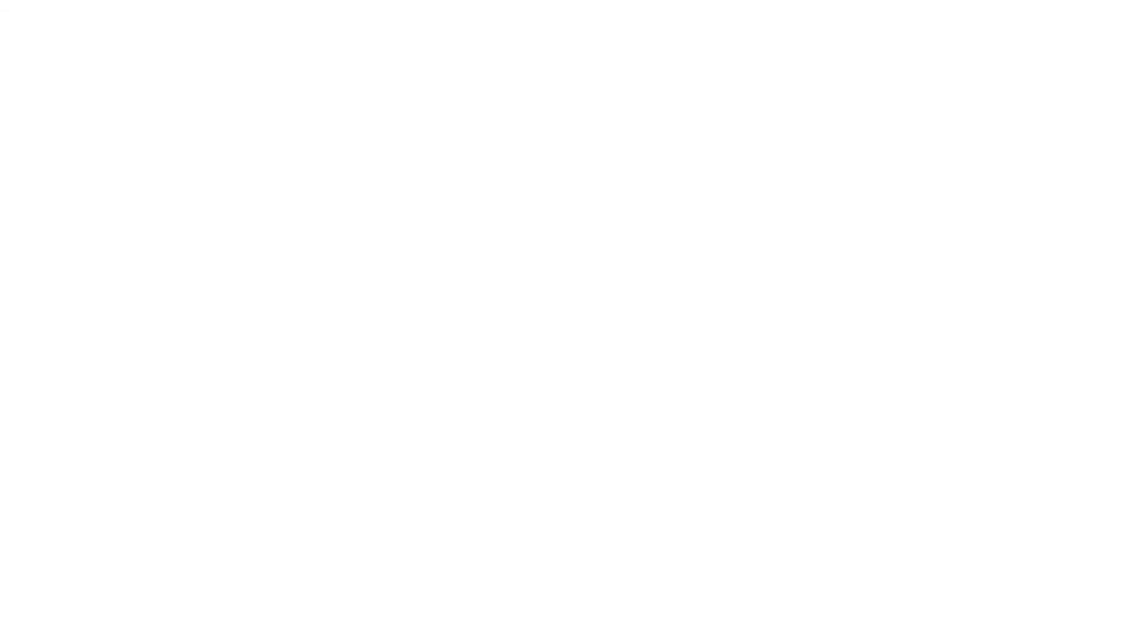